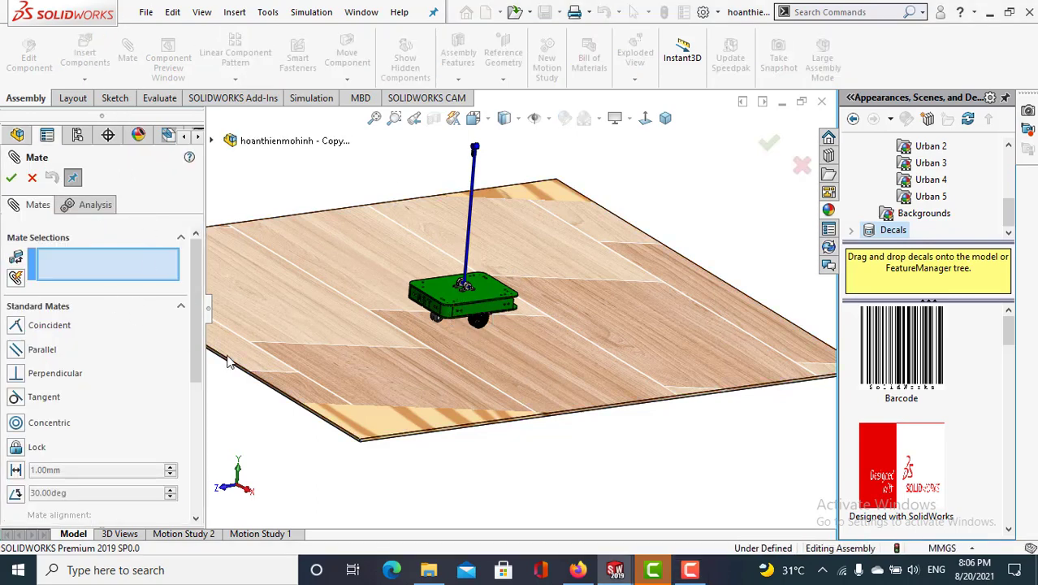
# Tangent-mate the drive wheel's rim face to the wooden floor surface.
pyautogui.scroll(-3, 457, 353)
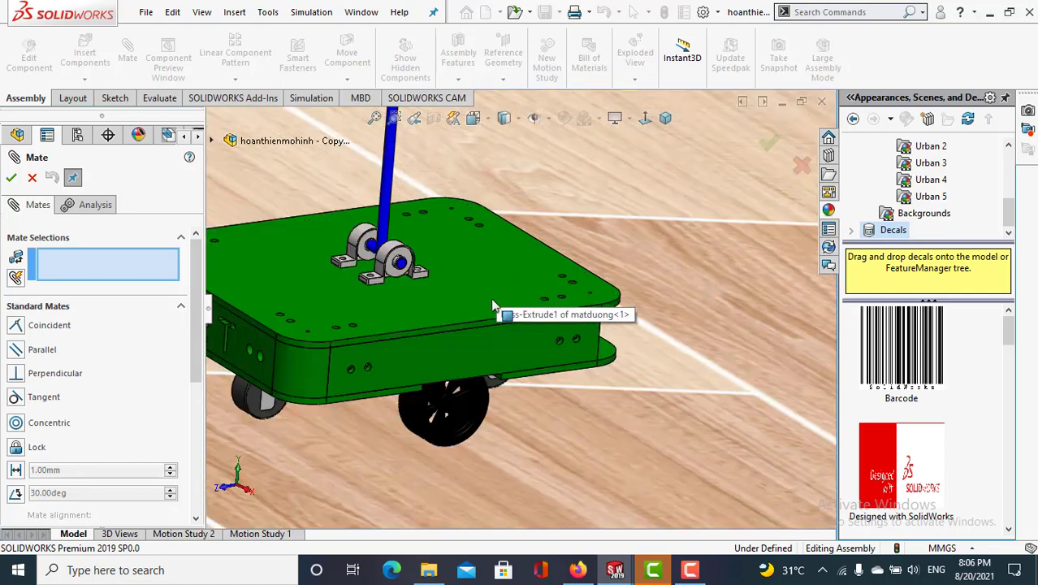
pyautogui.scroll(-3, 406, 488)
pyautogui.scroll(1, 403, 488)
pyautogui.scroll(1, 404, 461)
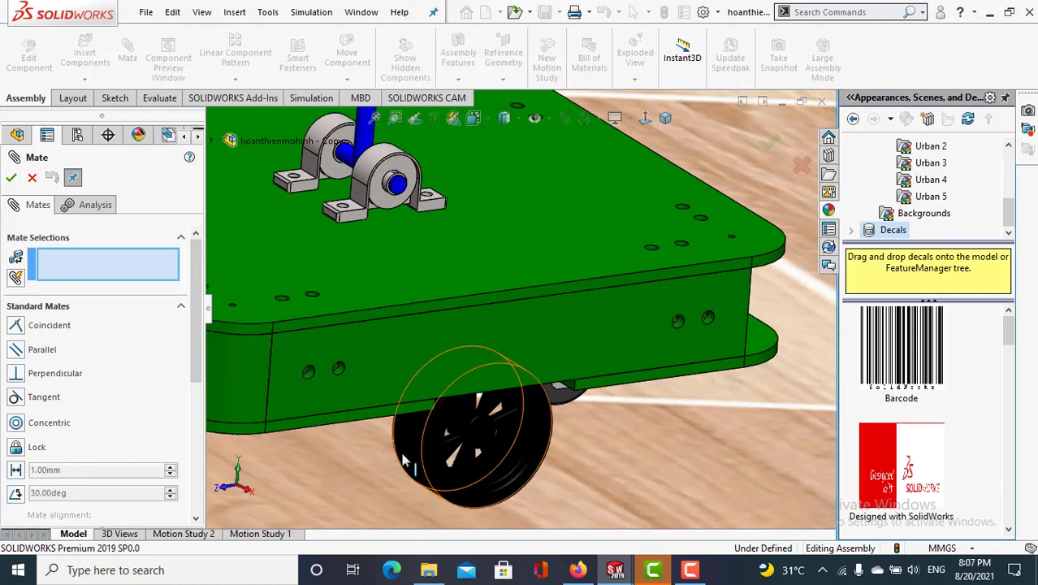
pyautogui.click(404, 460)
pyautogui.scroll(3, 397, 456)
pyautogui.click(398, 456)
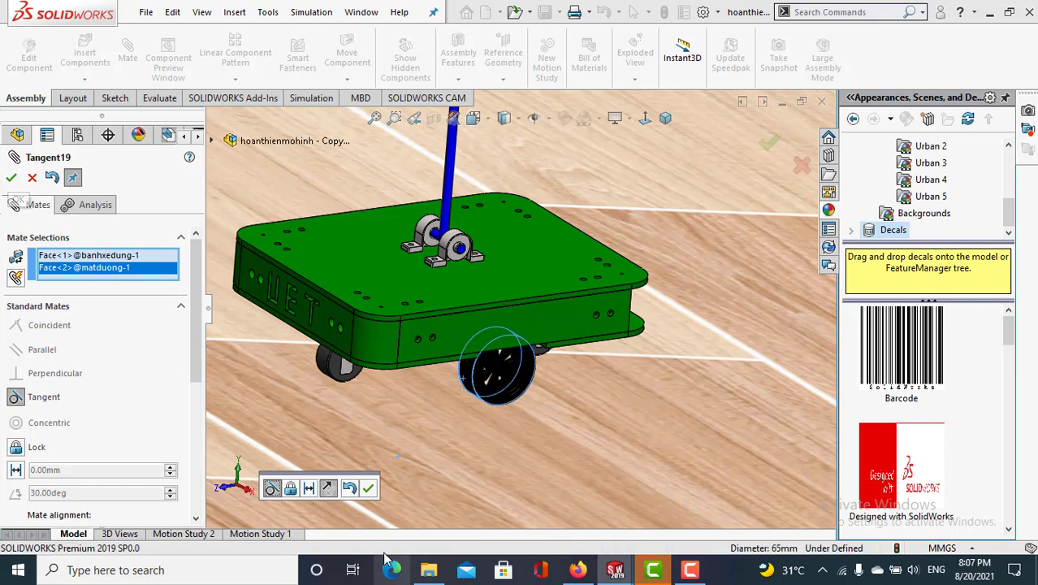
pyautogui.click(369, 488)
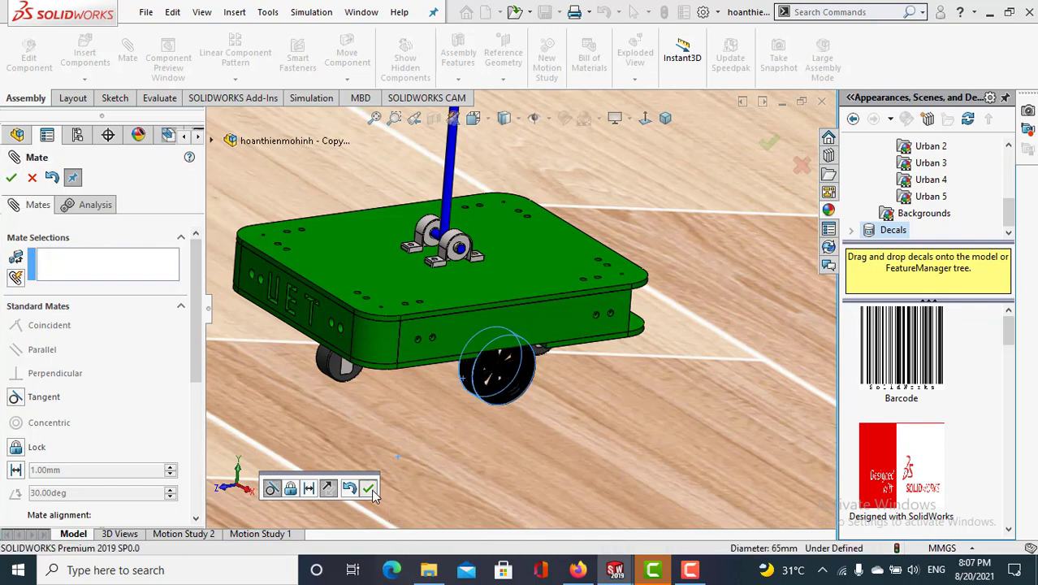
# Tangent-mate the small caster wheel's rim face to the floor surface.
pyautogui.click(329, 363)
pyautogui.click(294, 396)
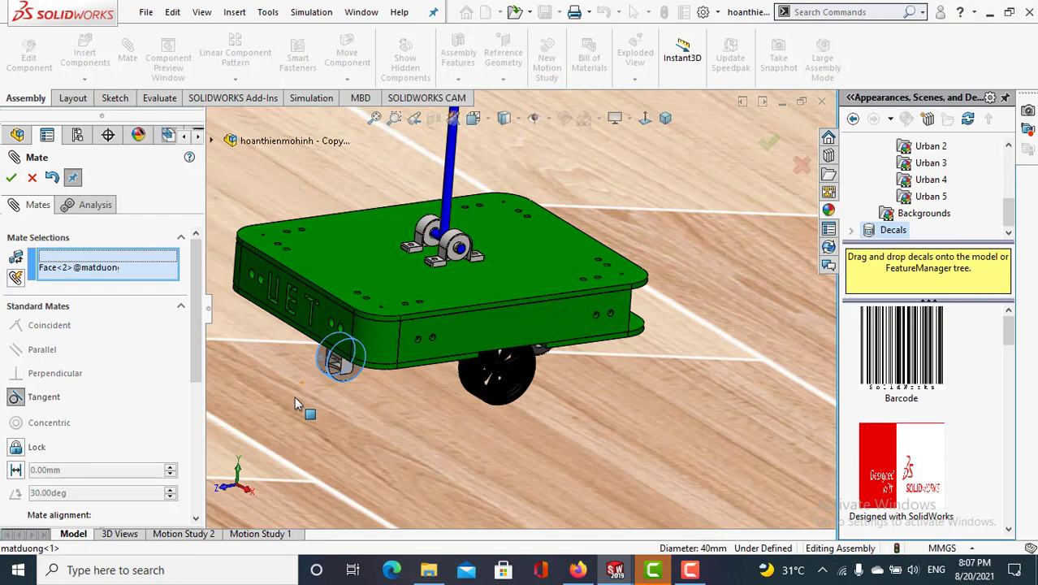
pyautogui.click(343, 447)
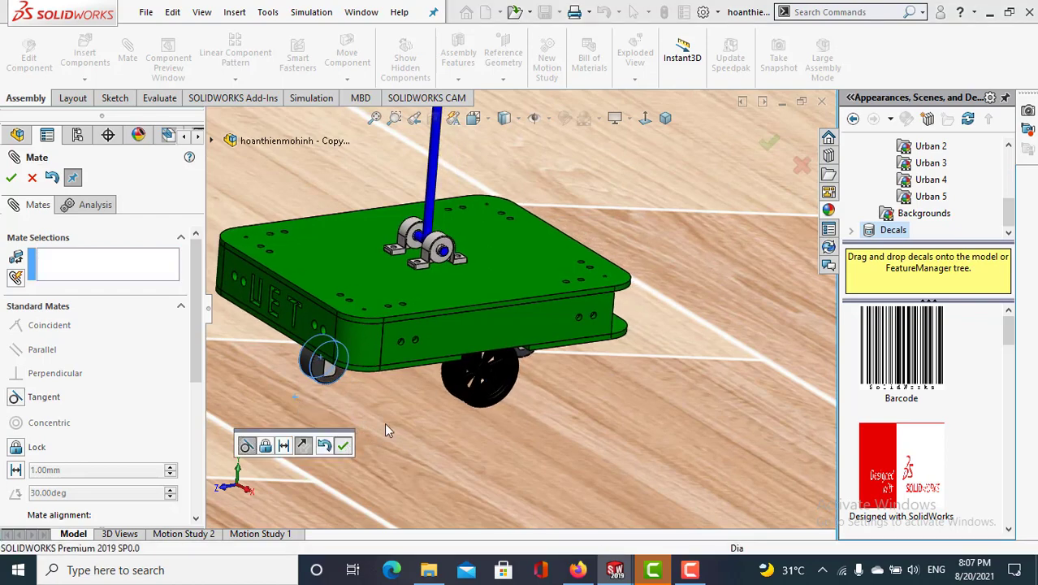
pyautogui.scroll(3, 570, 406)
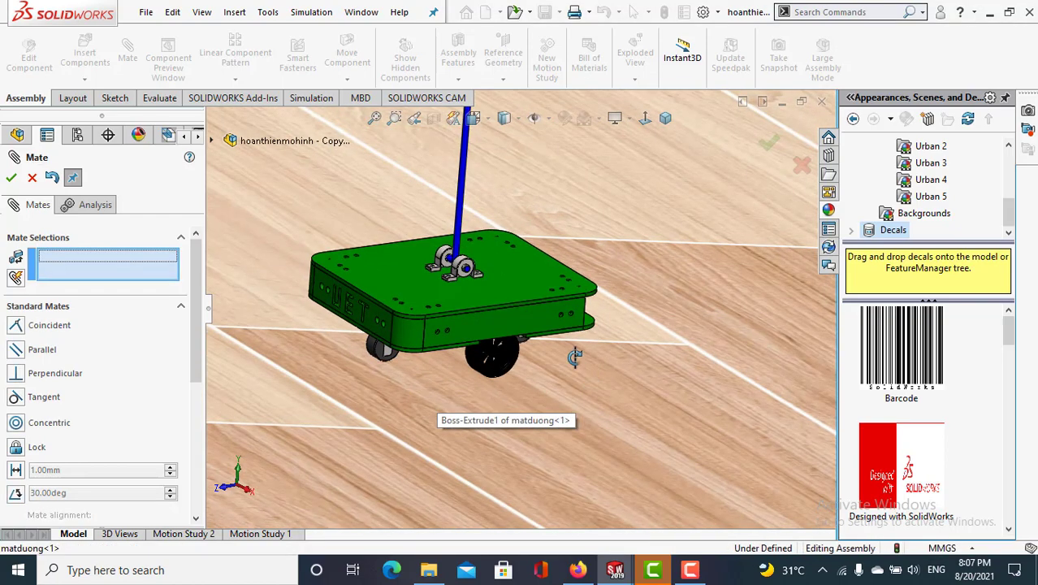
# Tangent-mate the other caster wheel's rim face to the floor.
pyautogui.moveTo(569, 405); pyautogui.dragTo(610, 322, button='middle')
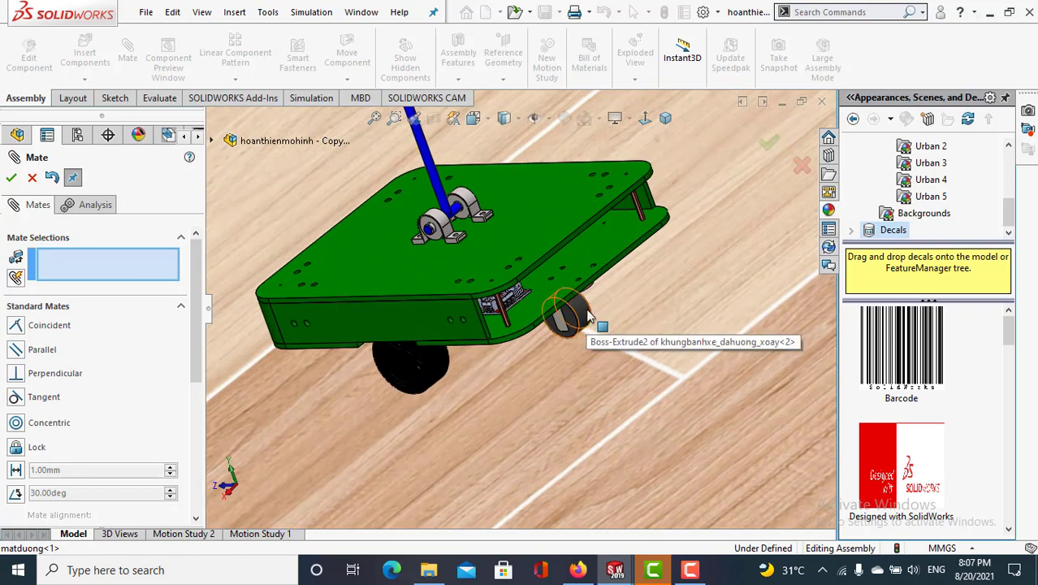
pyautogui.click(575, 319)
pyautogui.click(650, 337)
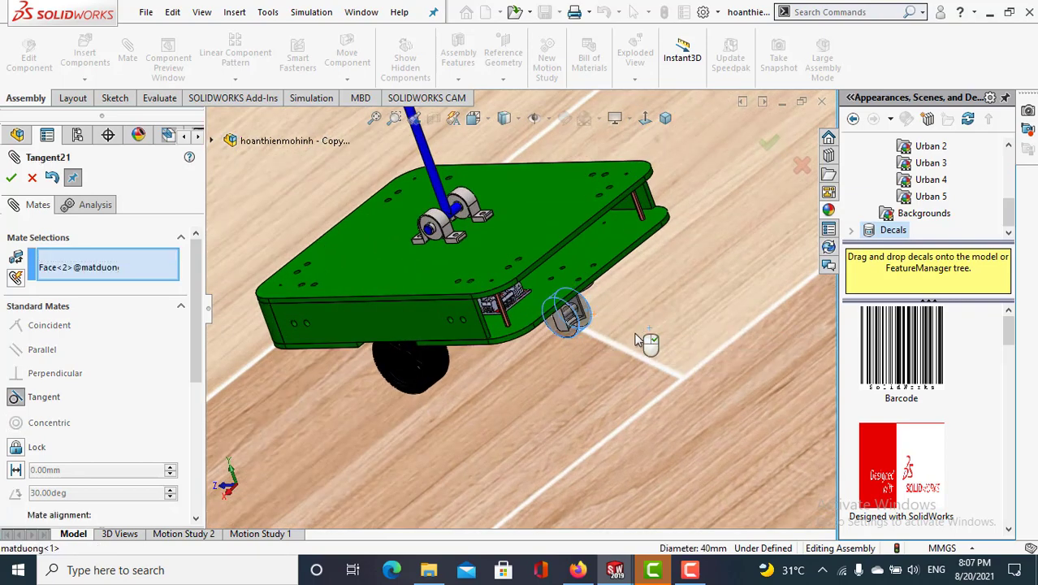
pyautogui.click(758, 358)
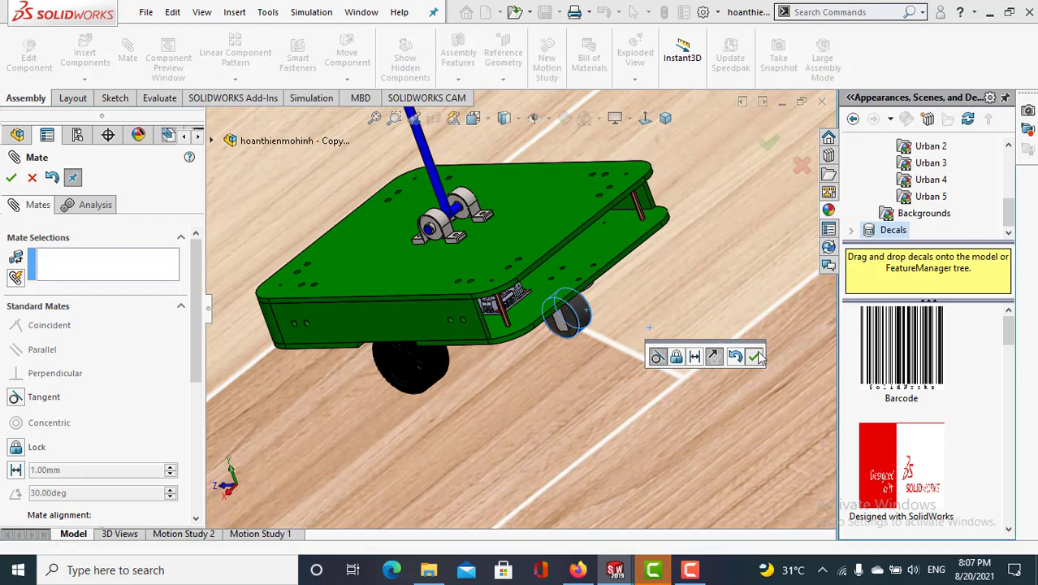
# Tangent-mate the second drive wheel, banhxedung-2, to the floor surface.
pyautogui.moveTo(640, 355); pyautogui.dragTo(525, 428, button='middle')
pyautogui.scroll(-3, 524, 428)
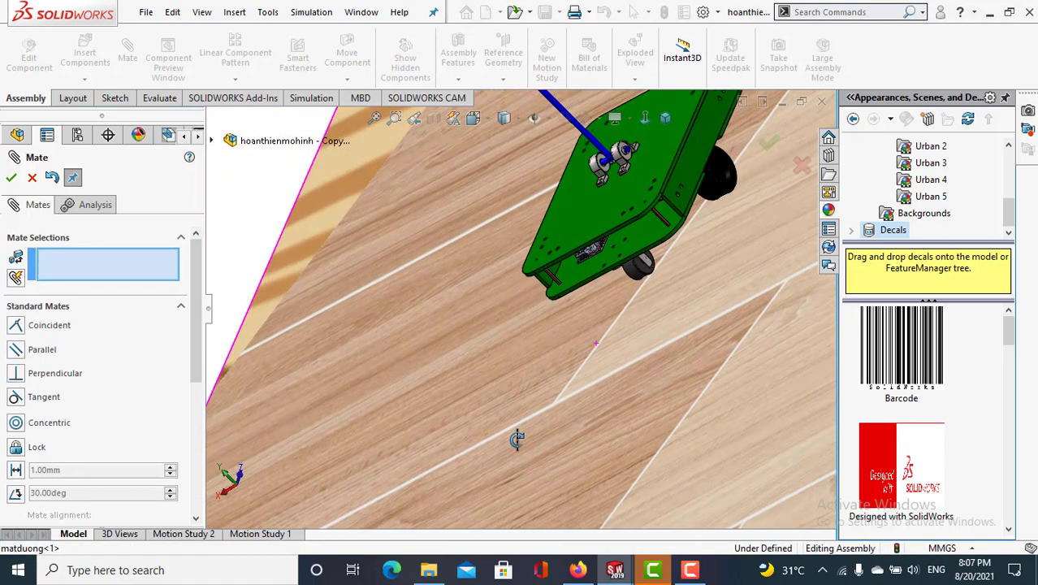
pyautogui.moveTo(666, 301); pyautogui.dragTo(710, 199, button='middle')
pyautogui.scroll(-5, 638, 213)
pyautogui.scroll(-3, 639, 213)
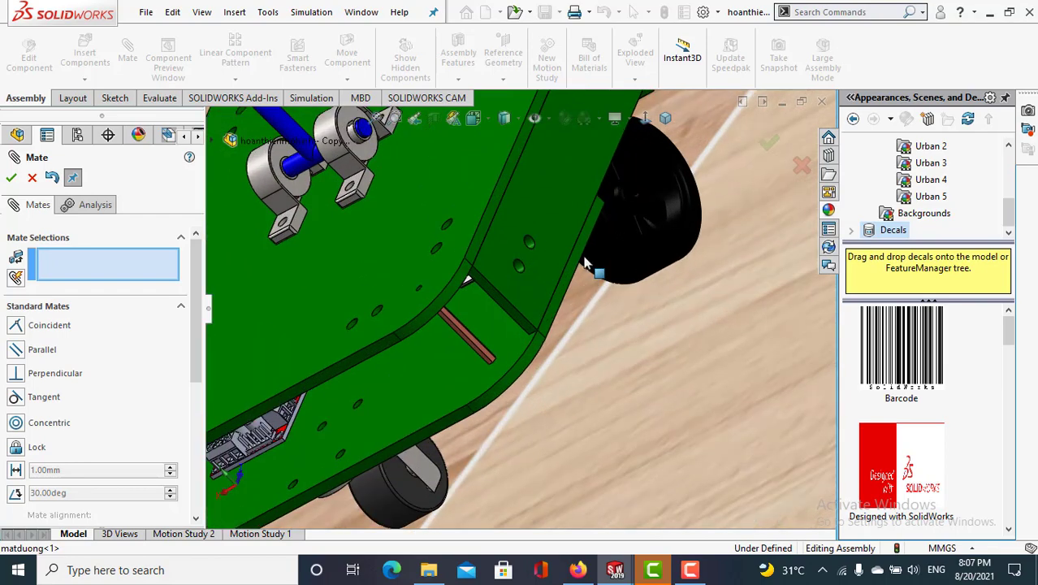
pyautogui.scroll(-3, 629, 244)
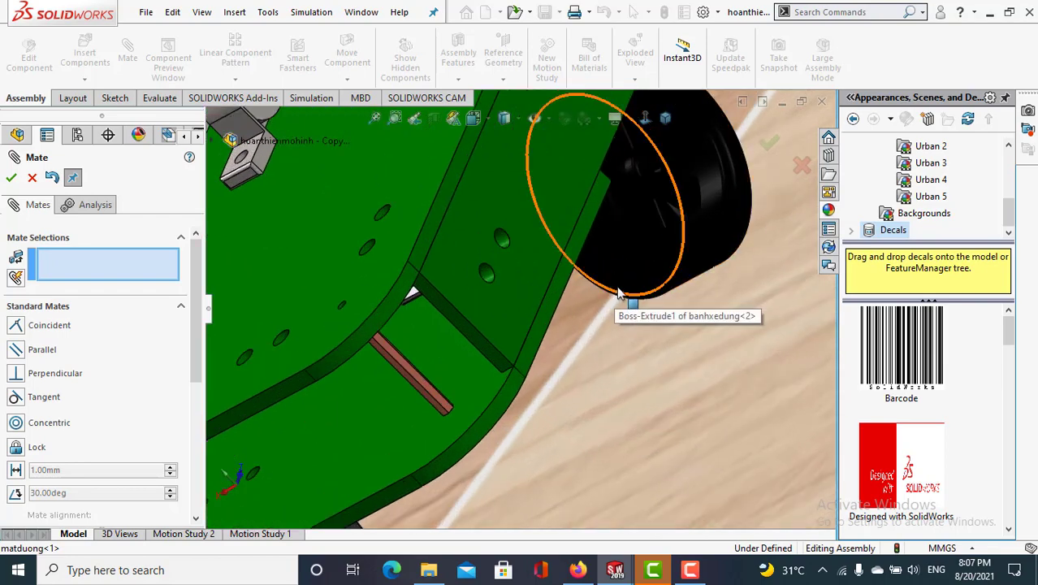
pyautogui.click(616, 287)
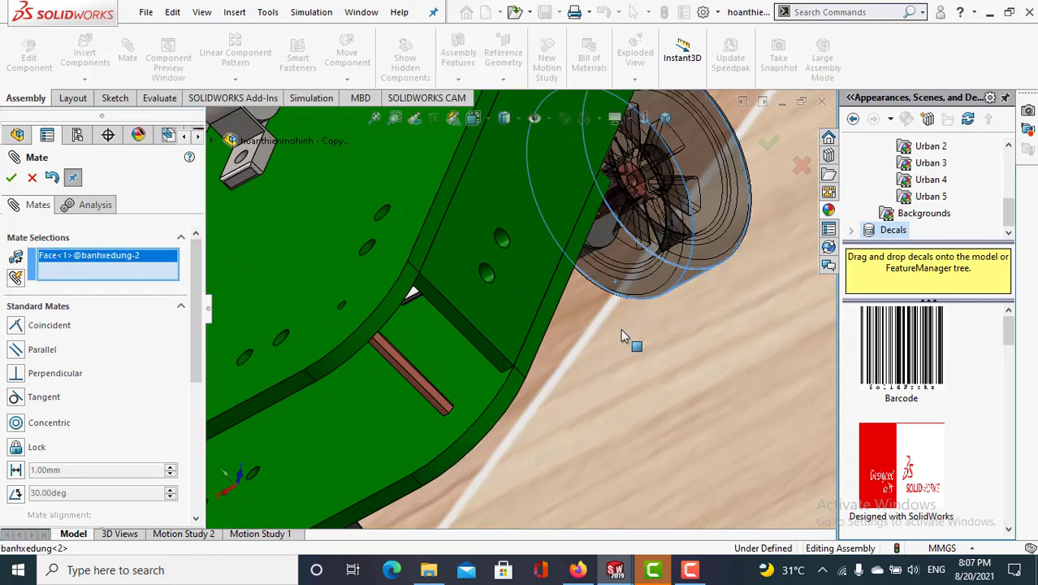
pyautogui.scroll(3, 621, 328)
pyautogui.scroll(3, 630, 326)
pyautogui.click(639, 333)
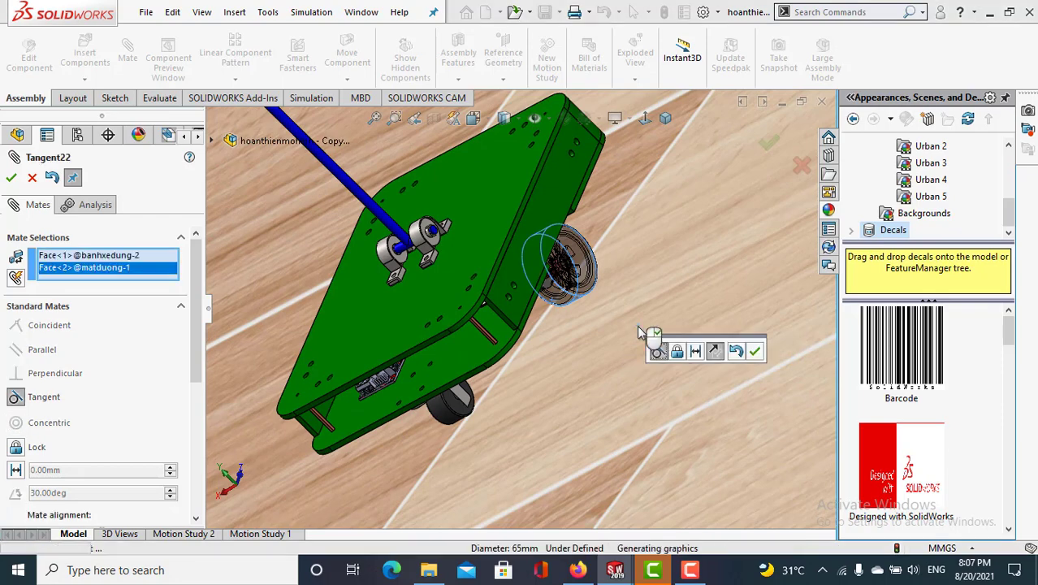
pyautogui.click(753, 351)
pyautogui.scroll(5, 561, 380)
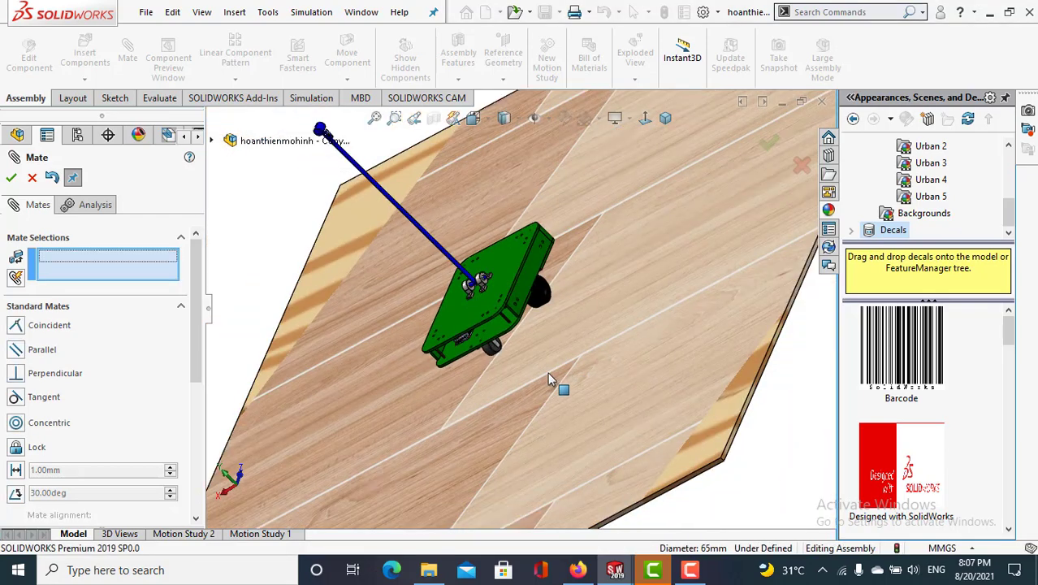
pyautogui.moveTo(577, 341); pyautogui.dragTo(569, 361, button='middle')
pyautogui.scroll(-4, 638, 406)
pyautogui.moveTo(638, 406)
pyautogui.mouseDown(button='middle')
pyautogui.moveTo(545, 337)
pyautogui.moveTo(621, 413)
pyautogui.moveTo(597, 446)
pyautogui.moveTo(599, 385)
pyautogui.moveTo(574, 388)
pyautogui.mouseUp(button='middle')
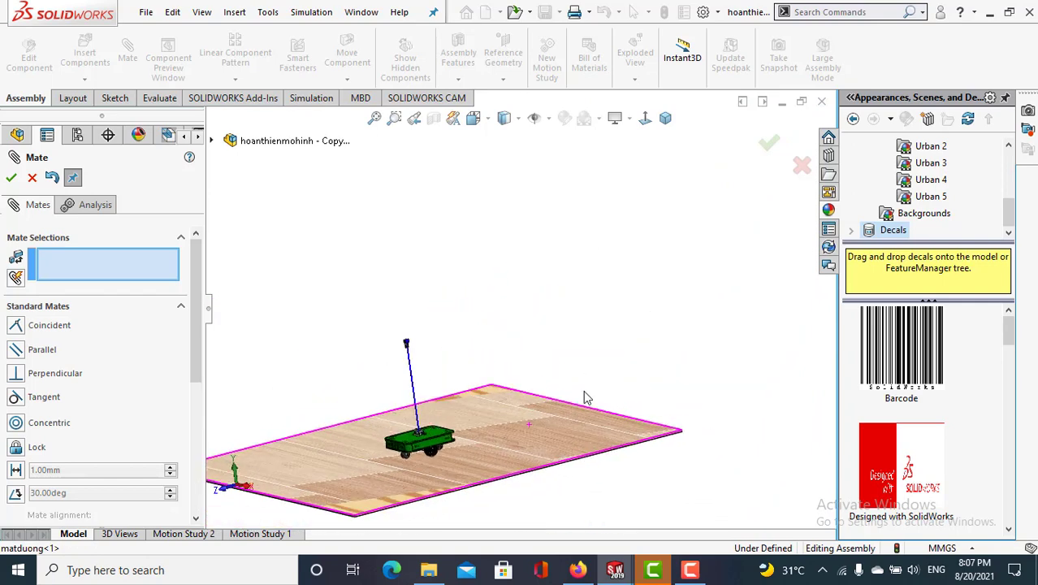
# Finish the mates and show the robot car in Isometric view.
pyautogui.click(12, 179)
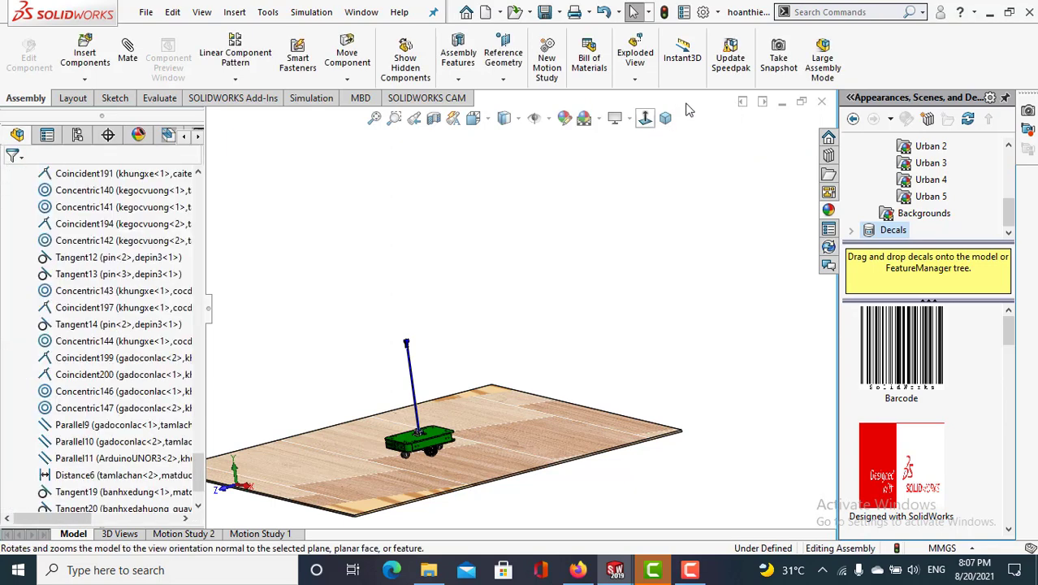
pyautogui.click(666, 119)
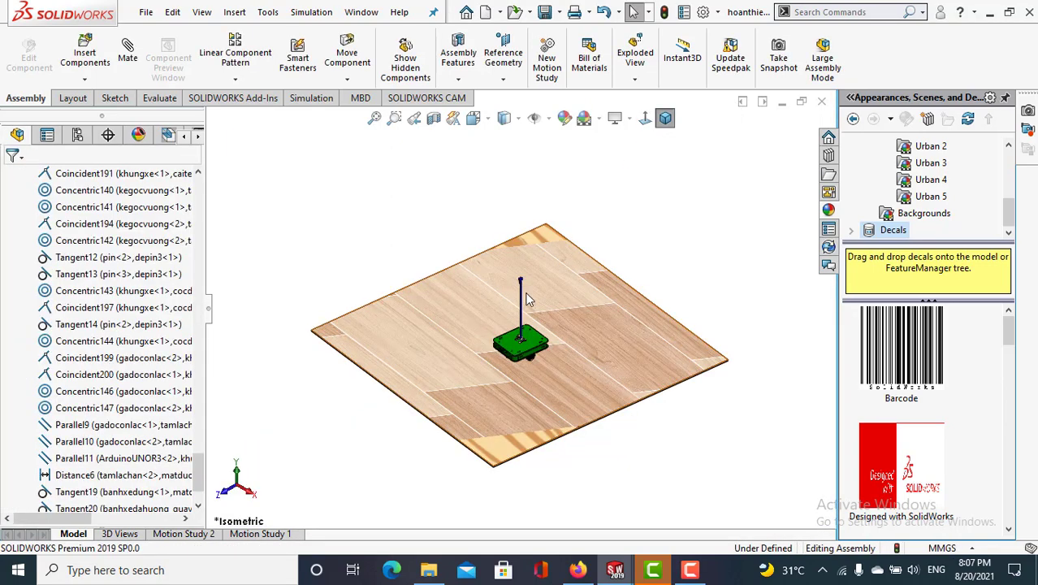
pyautogui.scroll(-2, 532, 364)
pyautogui.scroll(-2, 536, 365)
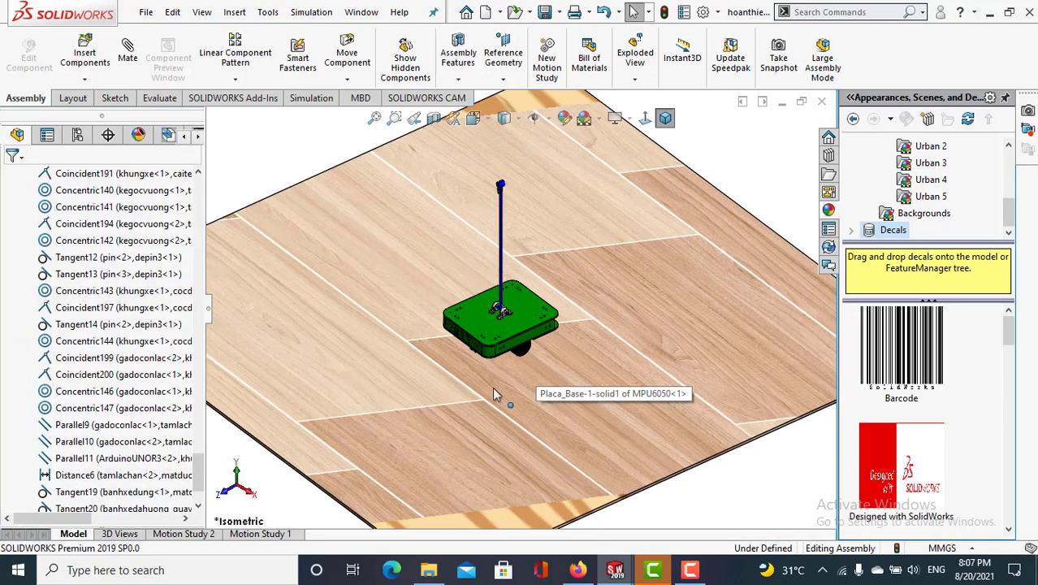
# Create a new Motion Study 3 from the Motion Study 1 tab.
pyautogui.click(259, 534)
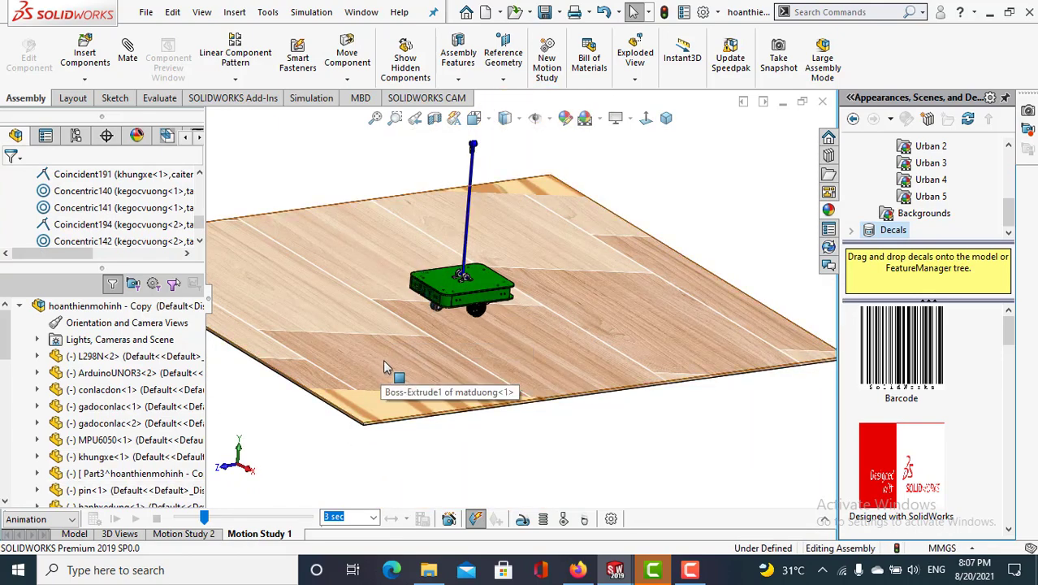
pyautogui.rightClick(258, 539)
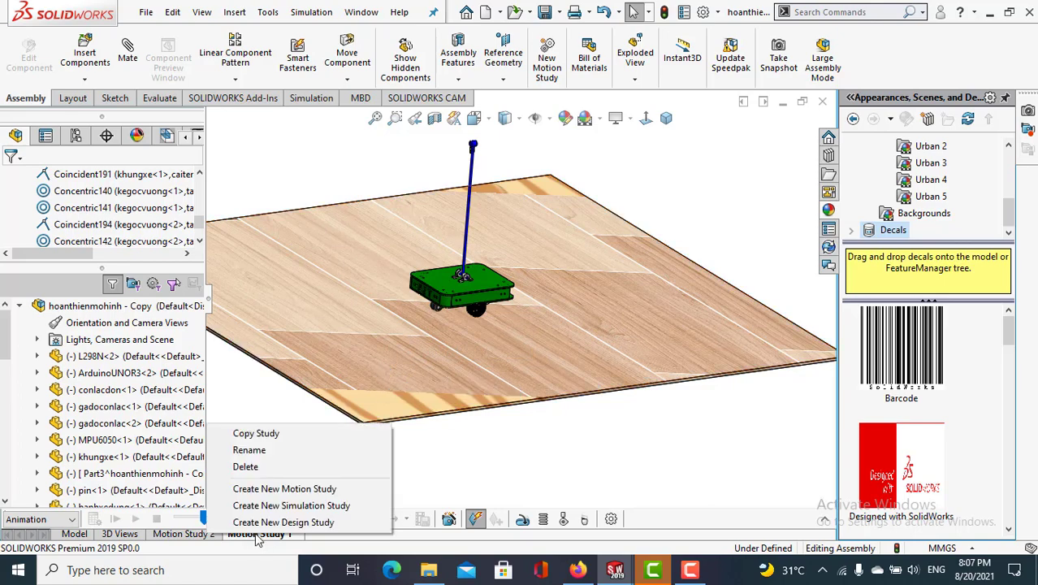
pyautogui.click(277, 489)
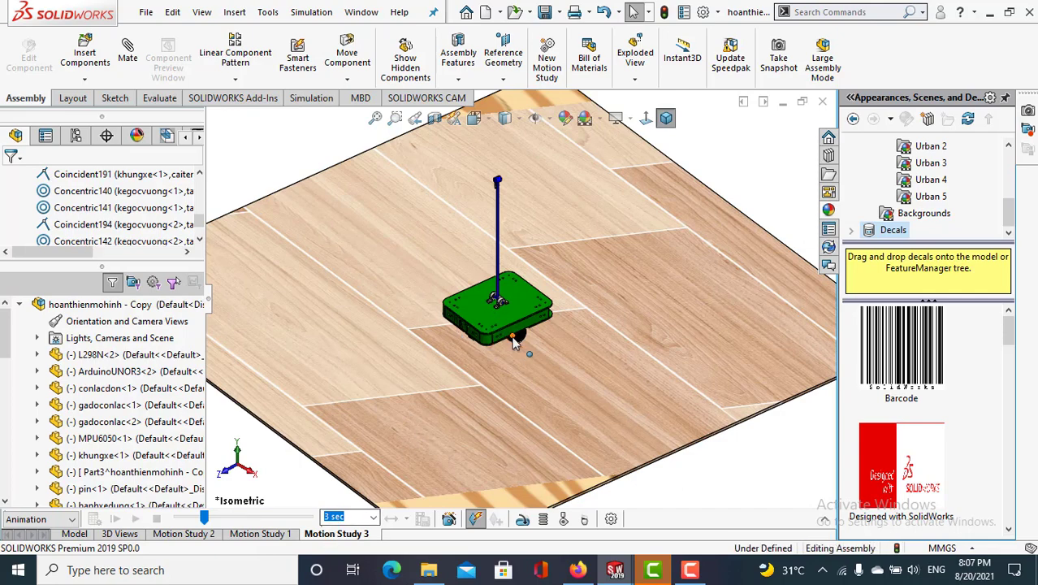
pyautogui.scroll(-2, 513, 341)
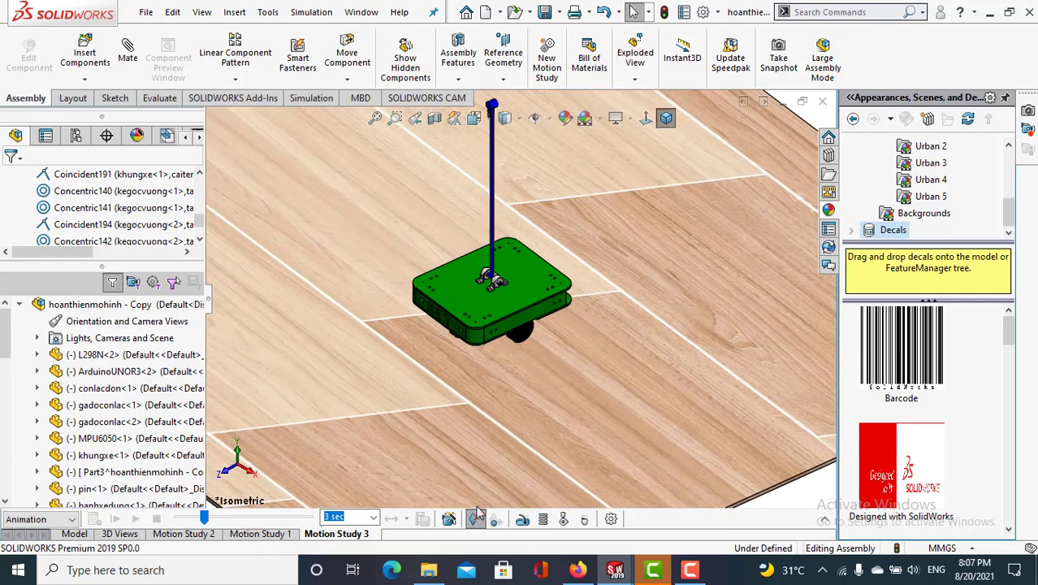
# Add a 10mm/s linear motor along the khungtren top edge, direction reversed.
pyautogui.click(524, 519)
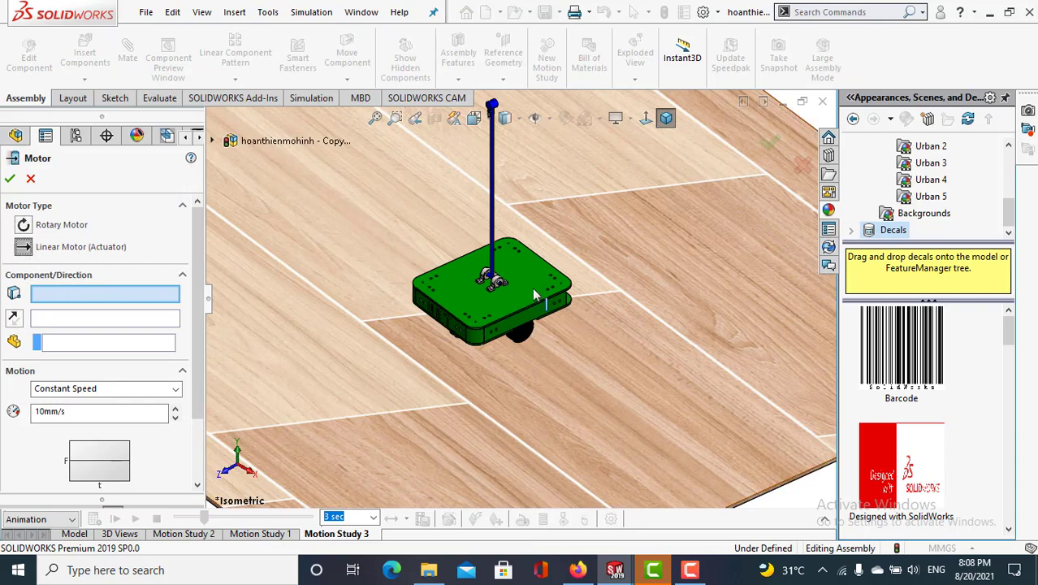
pyautogui.scroll(-2, 528, 309)
pyautogui.scroll(-3, 521, 333)
pyautogui.scroll(-2, 532, 321)
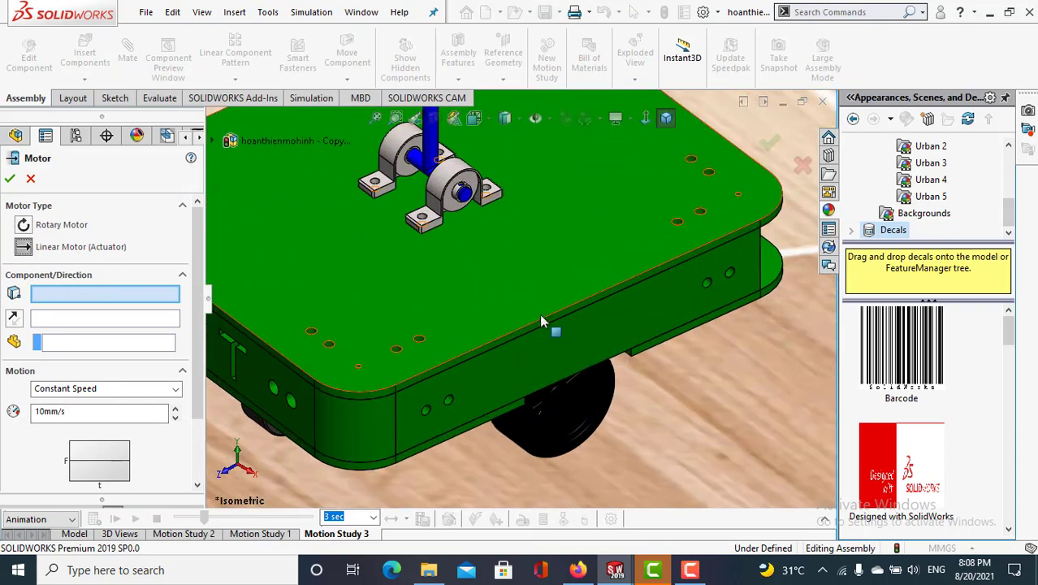
pyautogui.click(544, 322)
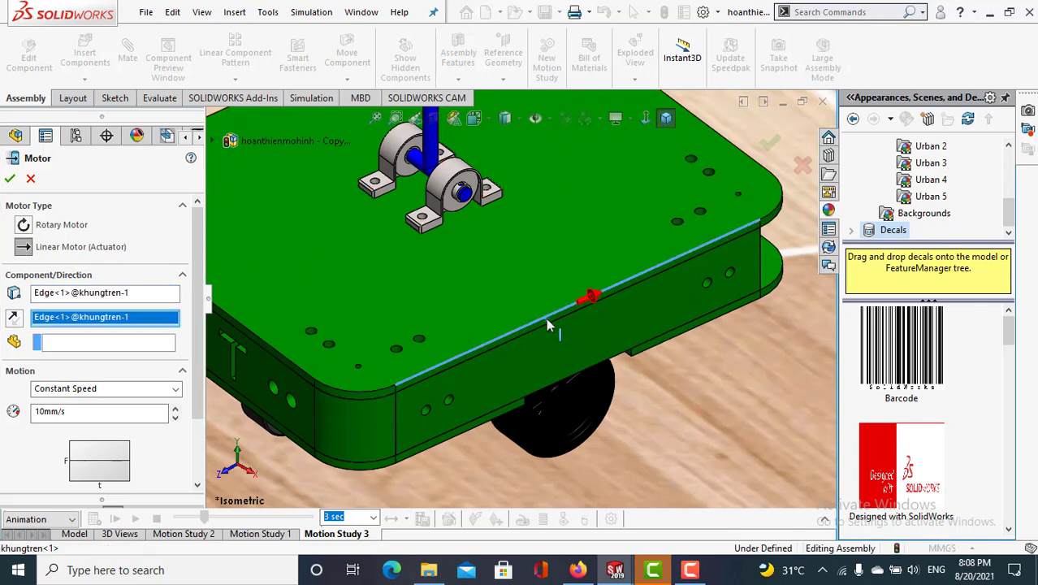
pyautogui.click(13, 317)
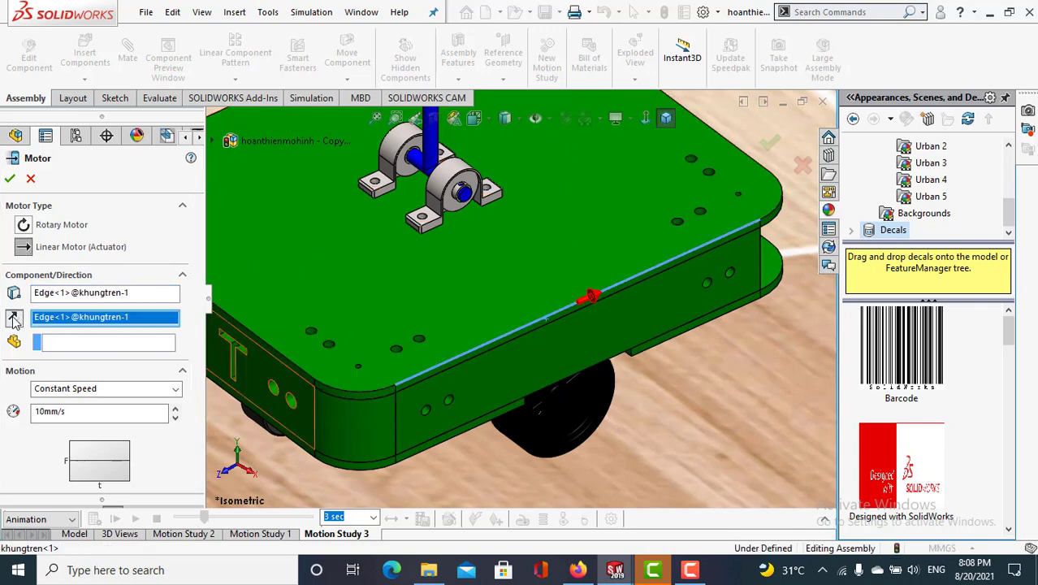
pyautogui.click(9, 179)
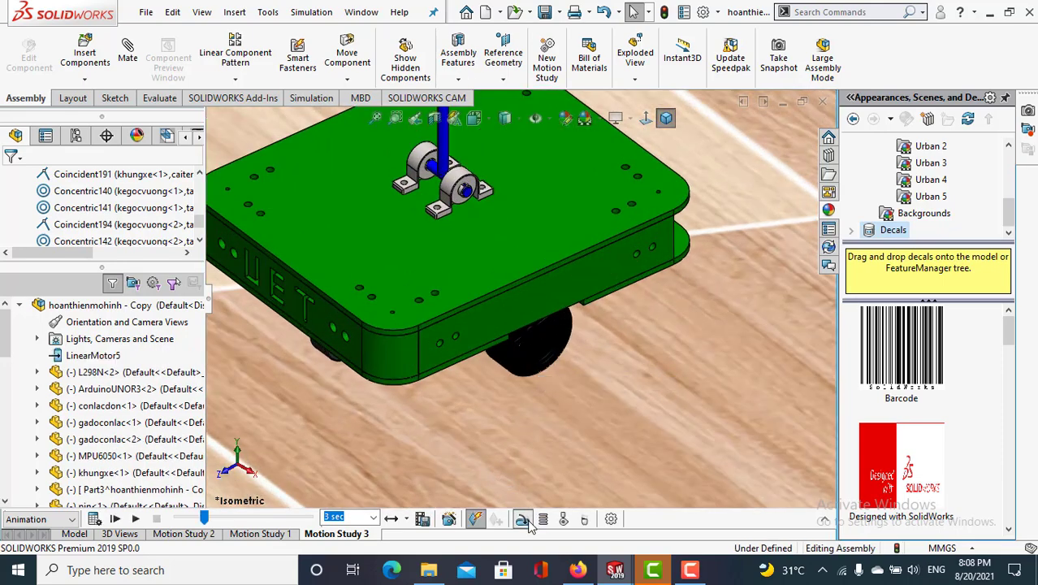
# Add a 200 RPM rotary motor on banhxedung-1's hub face, replacing a mistaken edge pick.
pyautogui.click(524, 520)
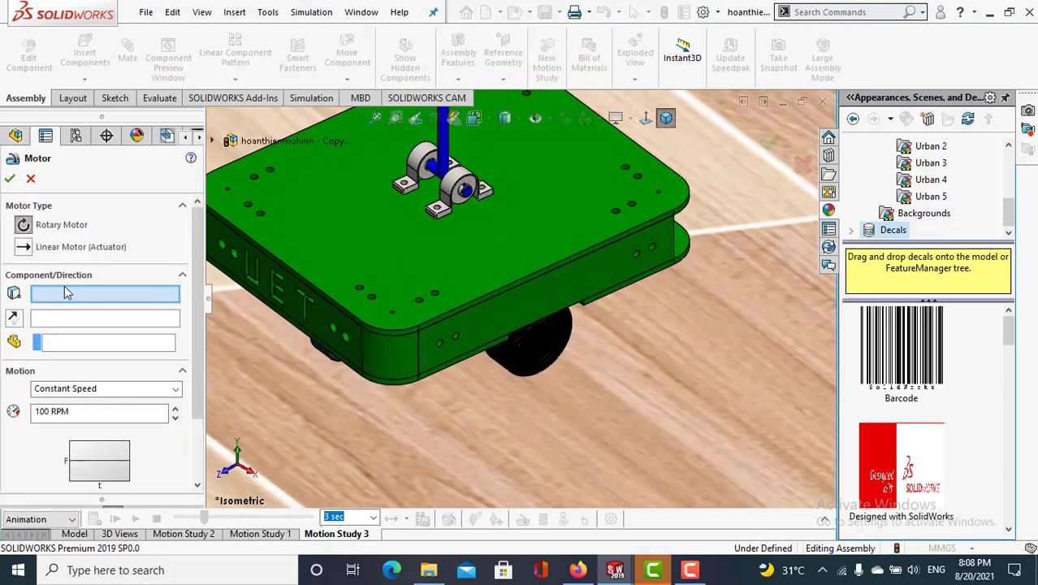
pyautogui.scroll(-3, 539, 342)
pyautogui.scroll(-3, 560, 297)
pyautogui.scroll(-2, 529, 297)
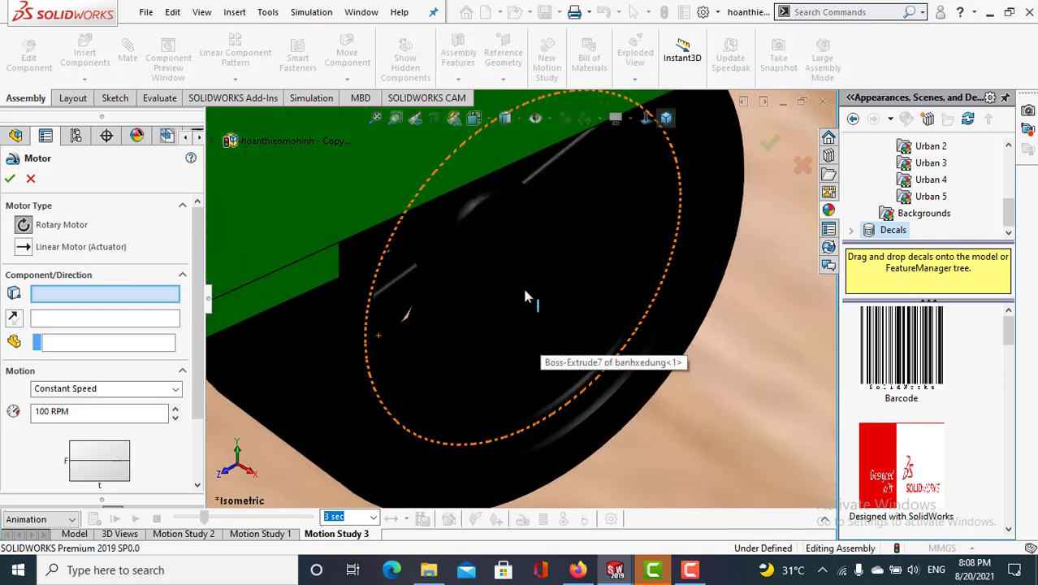
pyautogui.click(493, 236)
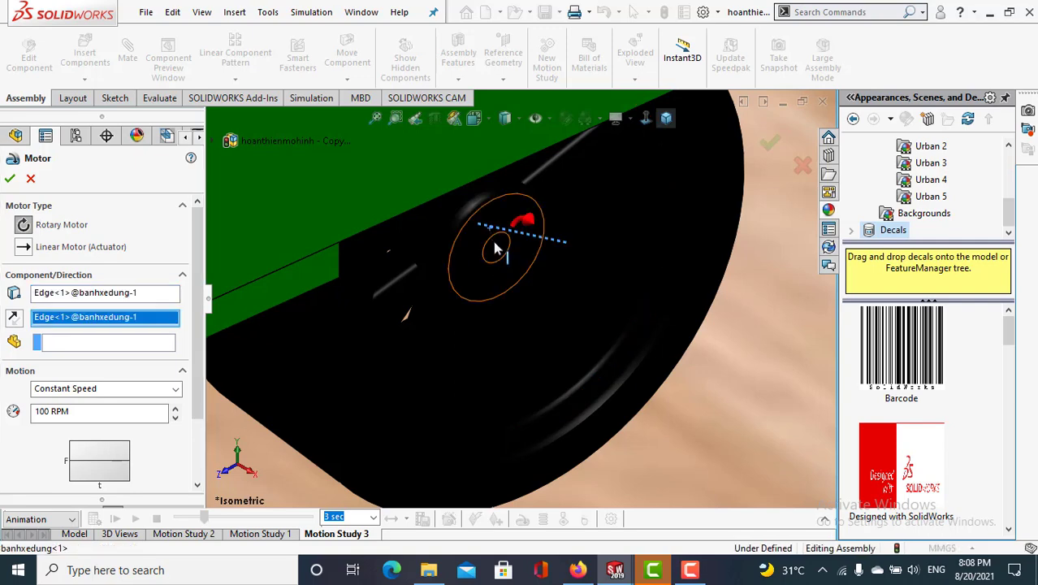
pyautogui.press('Delete')
pyautogui.click(90, 292)
pyautogui.press('Delete')
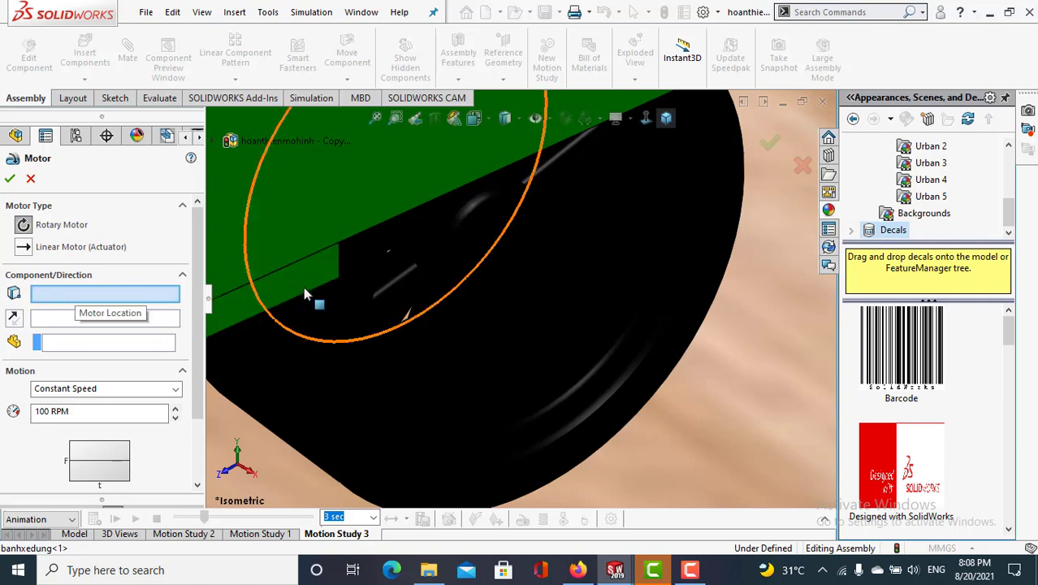
pyautogui.click(520, 243)
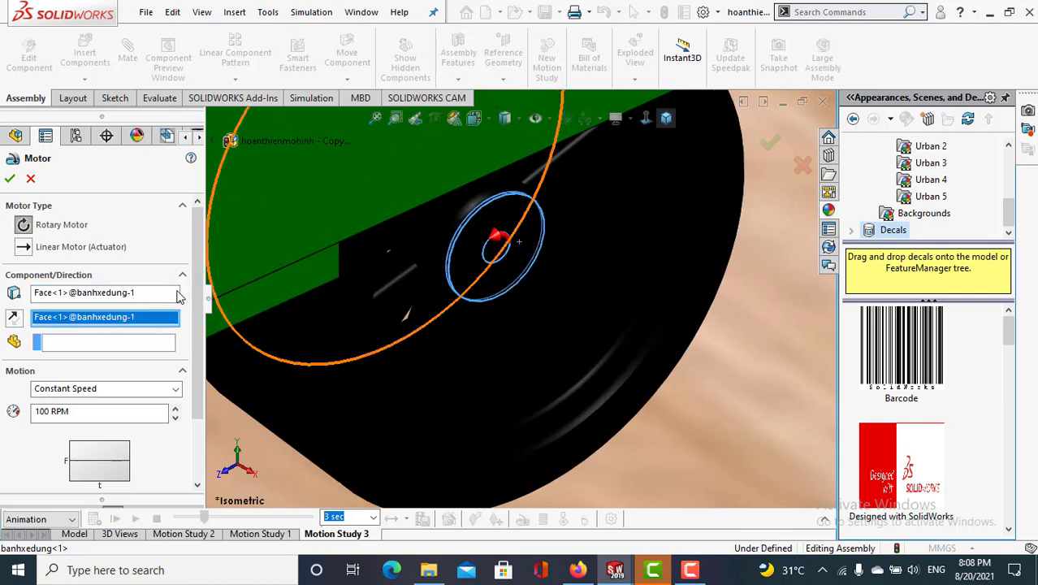
pyautogui.scroll(-3, 130, 329)
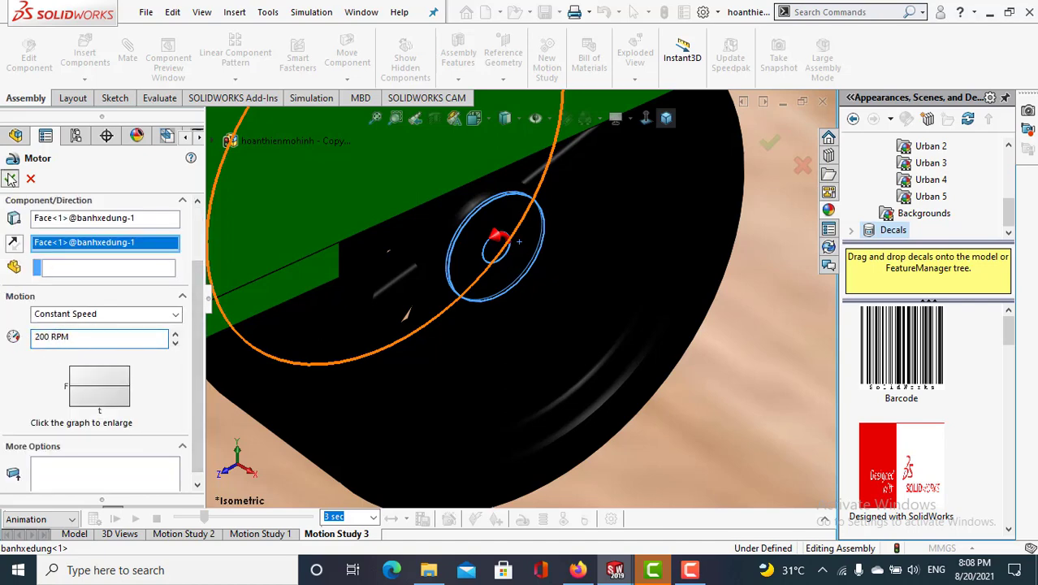
pyautogui.click(11, 179)
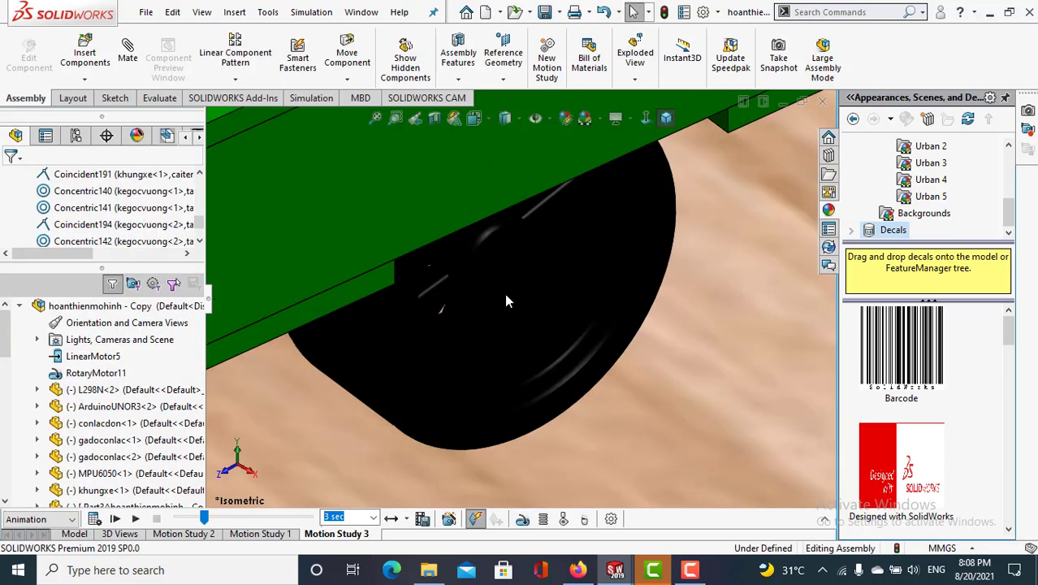
# Add a 200 RPM rotary motor on banhxedung-2's hub face with reversed rotation.
pyautogui.scroll(3, 505, 294)
pyautogui.scroll(3, 503, 274)
pyautogui.scroll(2, 520, 366)
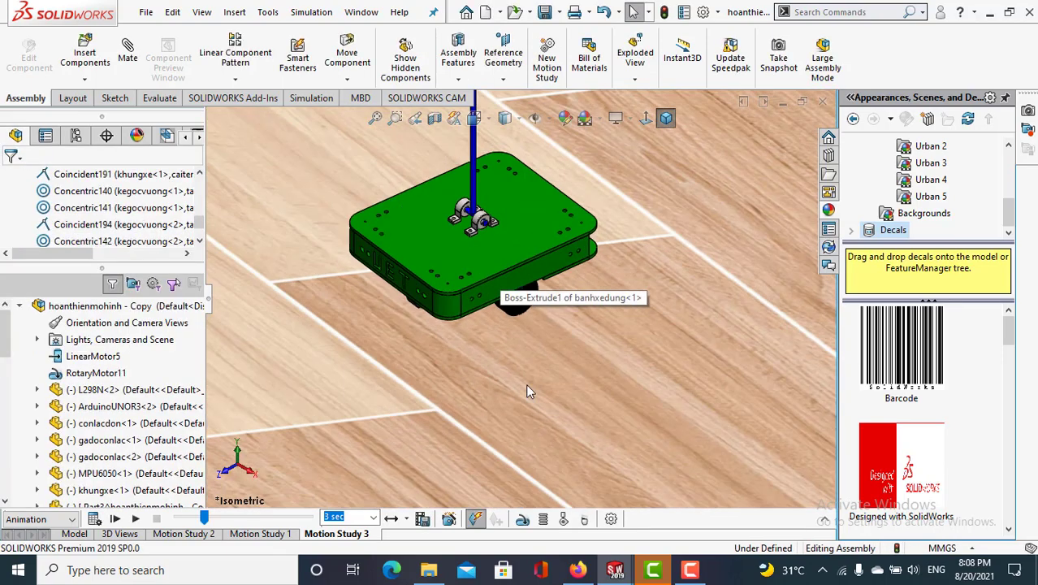
pyautogui.click(522, 520)
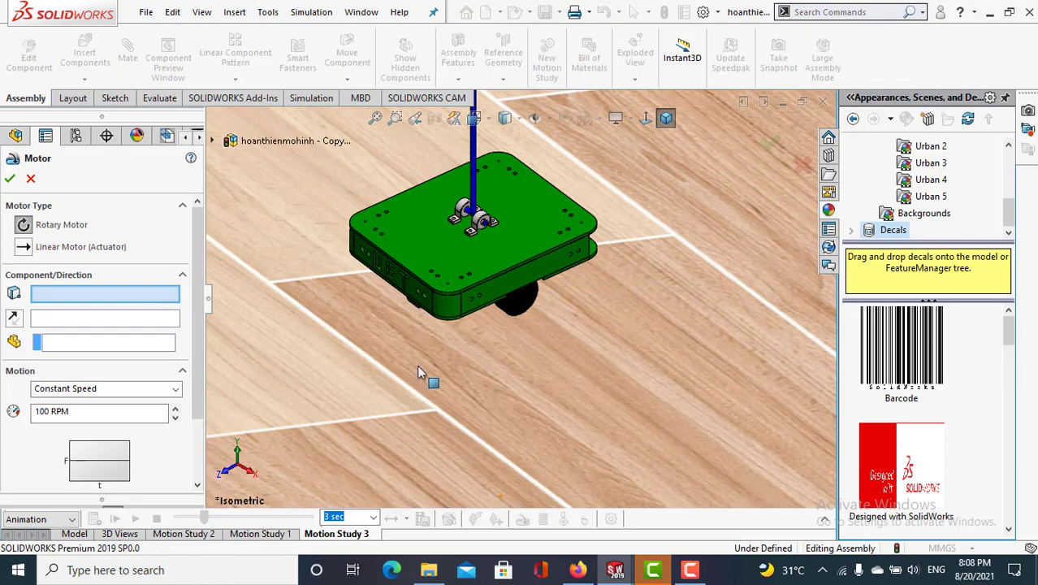
pyautogui.moveTo(416, 364)
pyautogui.mouseDown(button='middle')
pyautogui.moveTo(469, 307)
pyautogui.moveTo(503, 377)
pyautogui.mouseUp(button='middle')
pyautogui.scroll(-3, 352, 237)
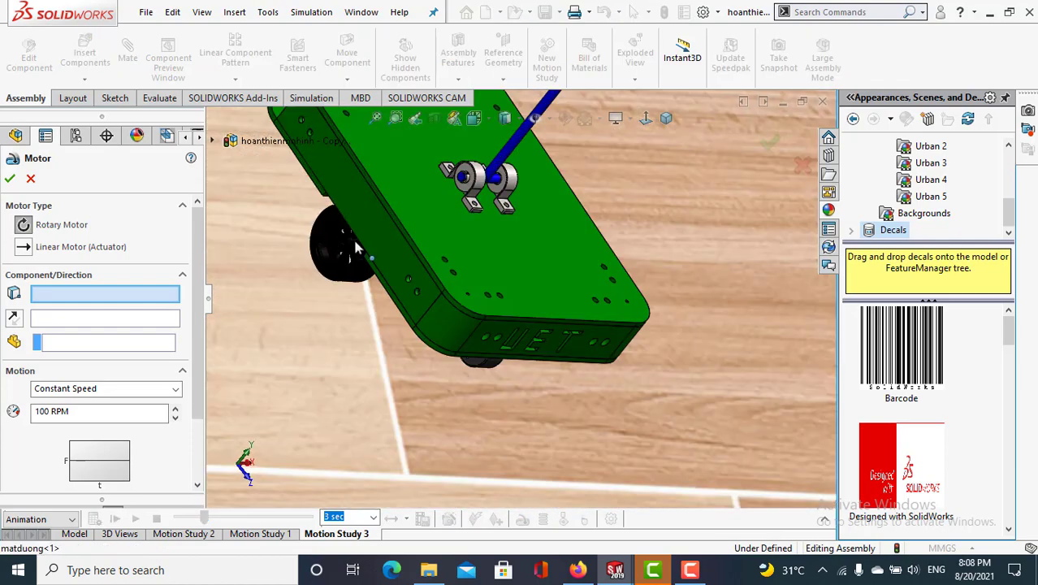
pyautogui.scroll(-3, 411, 266)
pyautogui.scroll(-3, 410, 266)
pyautogui.scroll(-3, 405, 285)
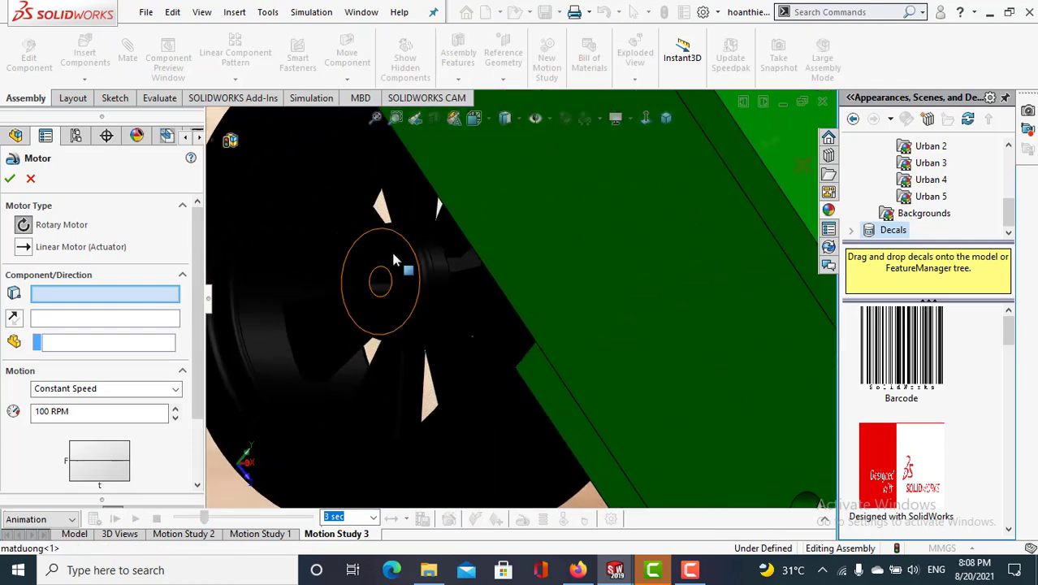
pyautogui.click(378, 275)
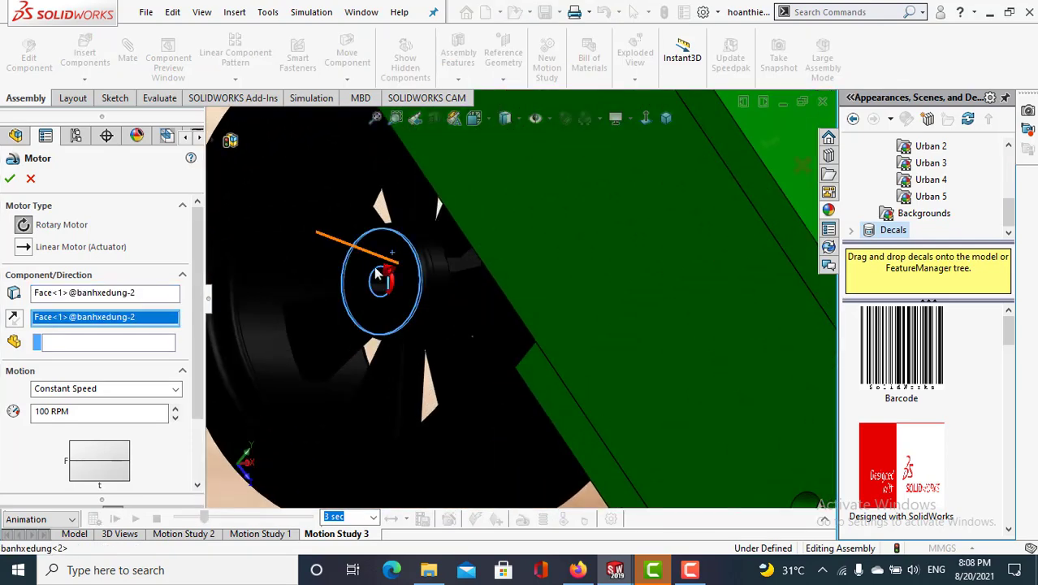
pyautogui.click(13, 319)
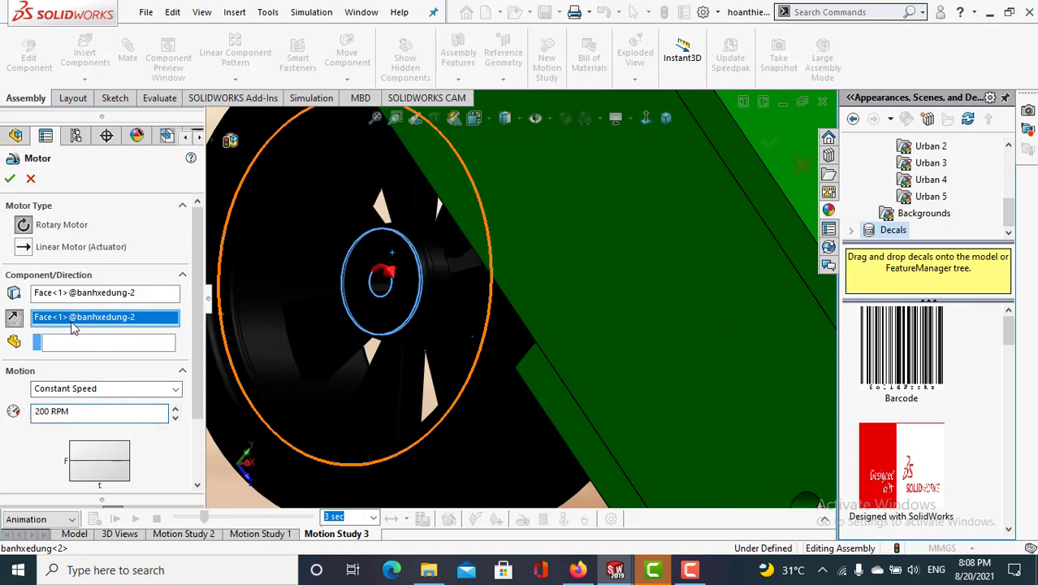
pyautogui.click(10, 181)
pyautogui.scroll(5, 519, 362)
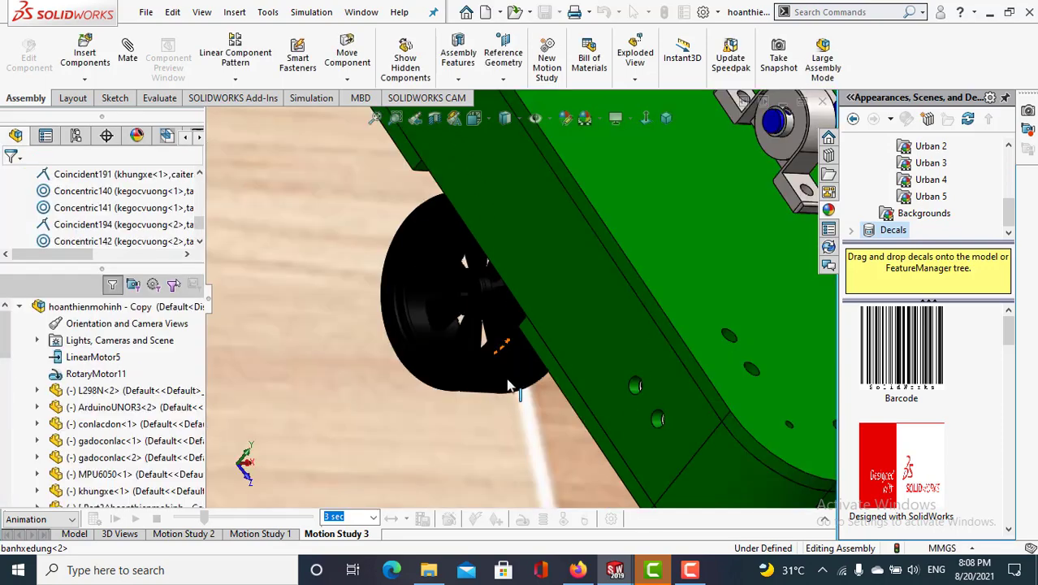
pyautogui.scroll(3, 526, 363)
# Show the whole scene in Isometric view.
pyautogui.scroll(3, 538, 358)
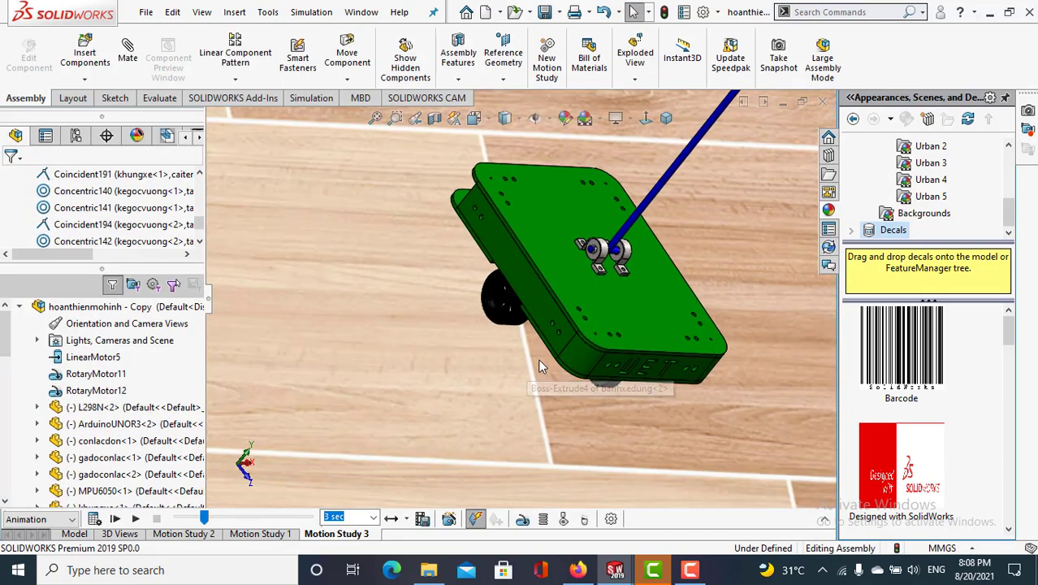
pyautogui.scroll(3, 545, 356)
pyautogui.scroll(3, 564, 349)
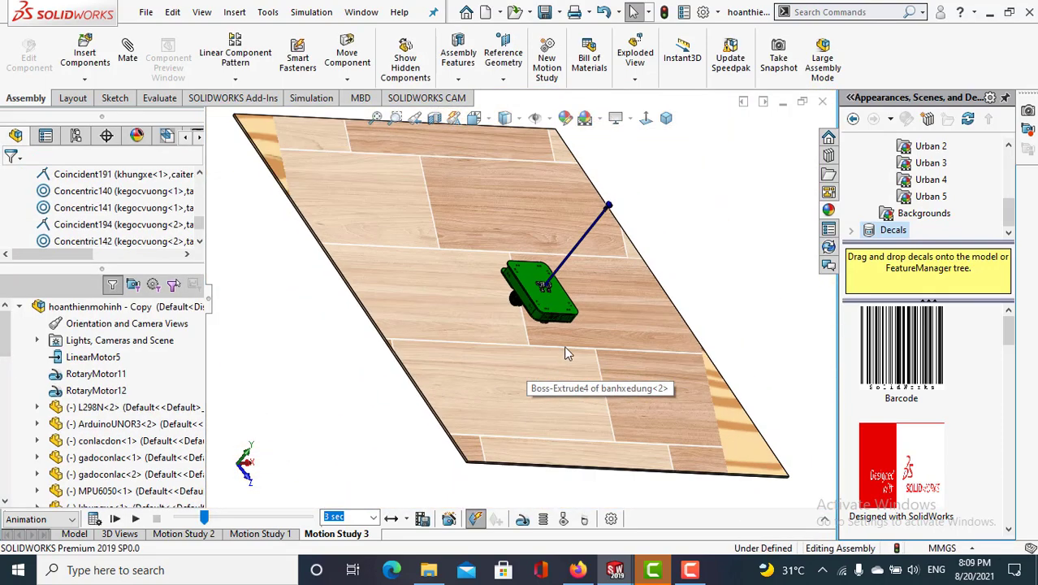
pyautogui.click(666, 118)
pyautogui.scroll(-3, 536, 354)
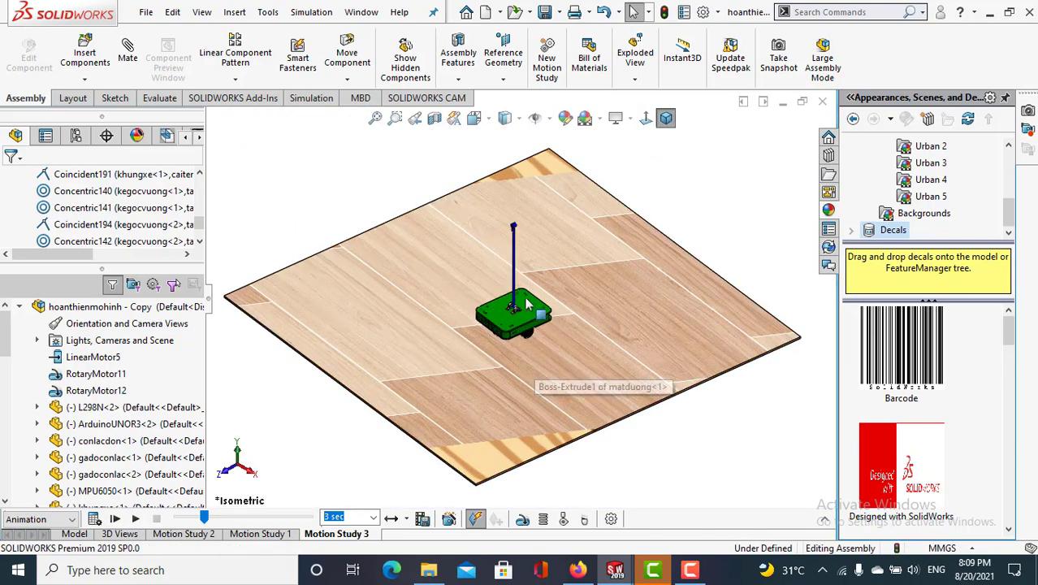
pyautogui.scroll(-3, 528, 370)
# Calculate Motion Study 3, play it back at 5x, then stop playback.
pyautogui.click(94, 519)
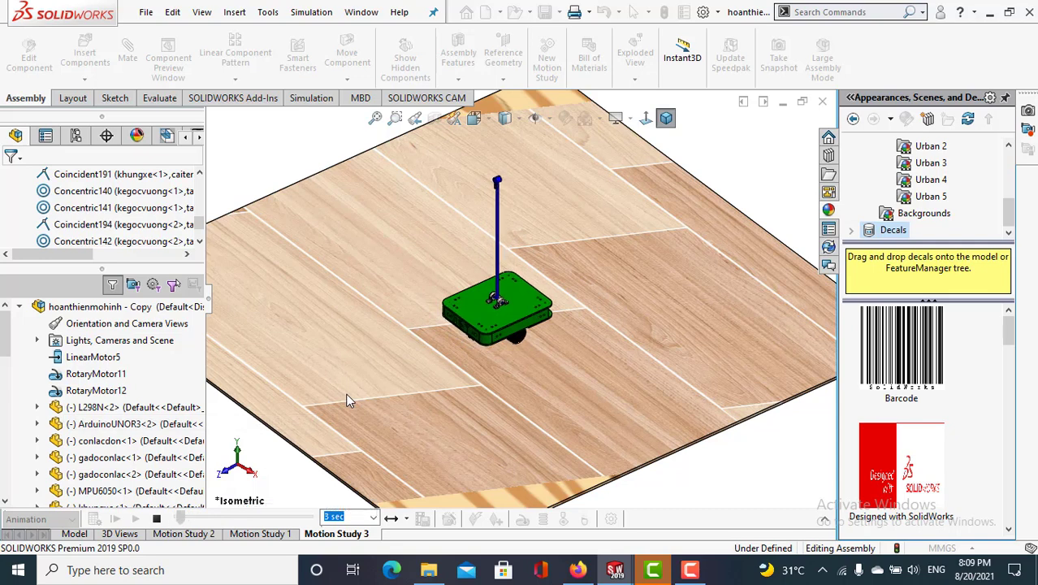
pyautogui.click(373, 518)
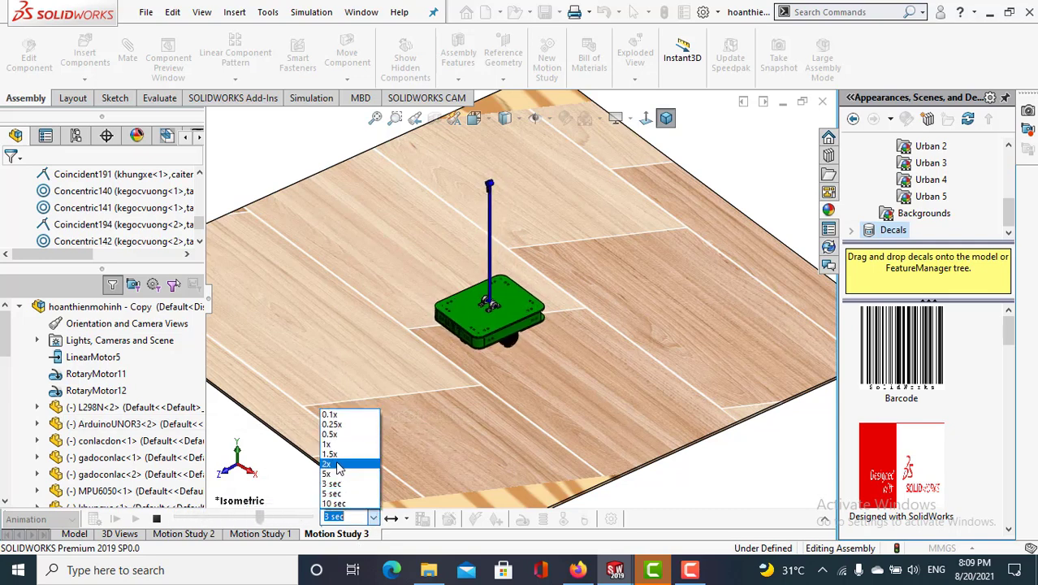
pyautogui.click(328, 475)
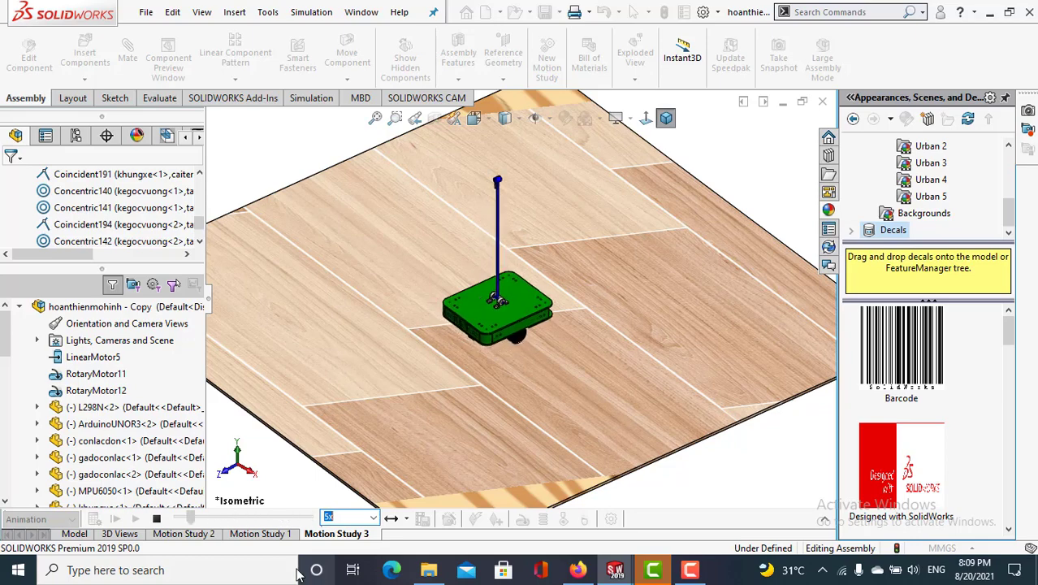
pyautogui.click(156, 520)
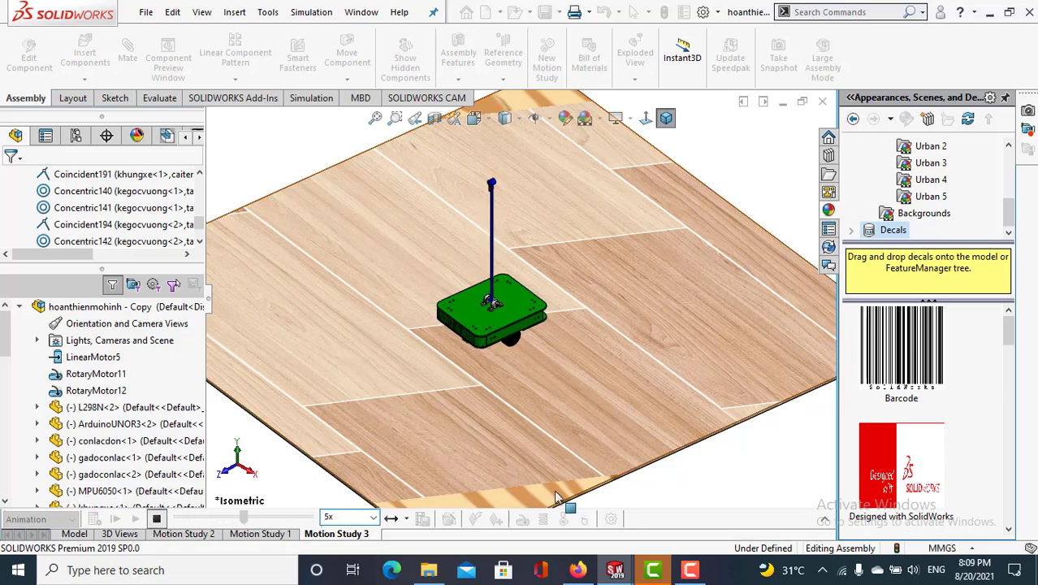
# Drag the study end key from 5 sec to 10 sec and recalculate.
pyautogui.click(825, 518)
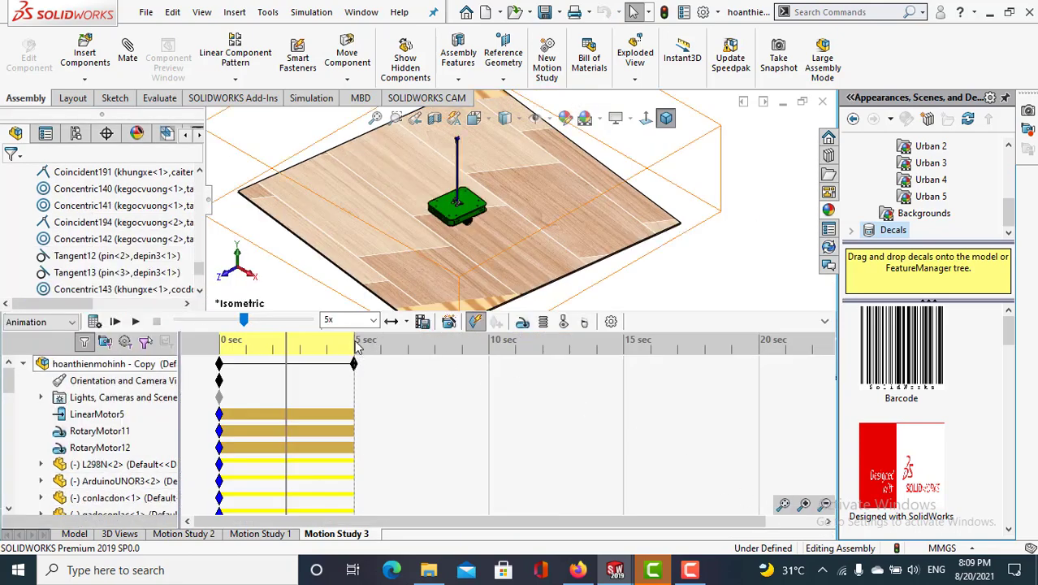
pyautogui.moveTo(354, 365)
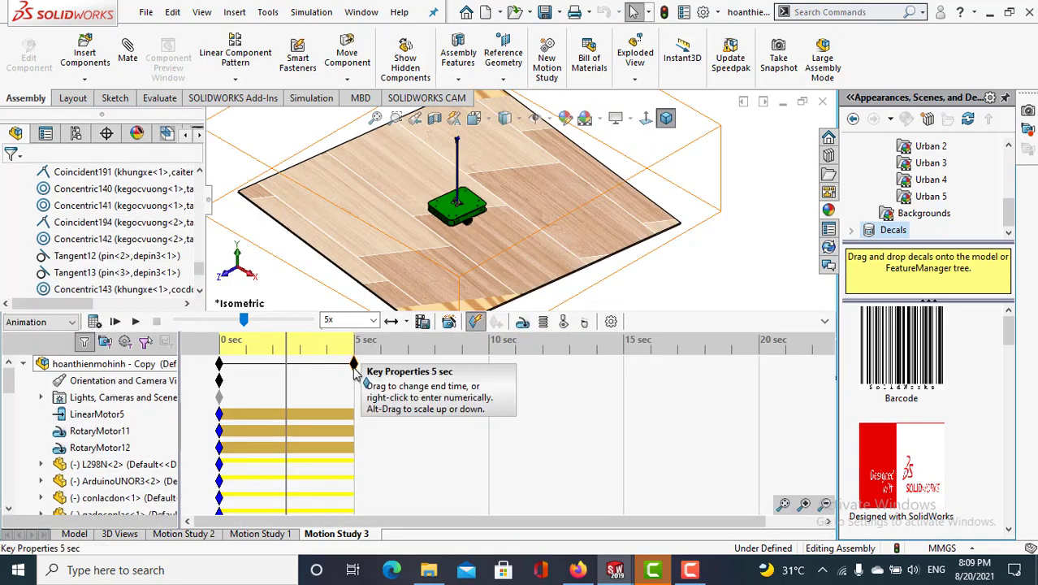
pyautogui.moveTo(355, 368); pyautogui.dragTo(396, 373)
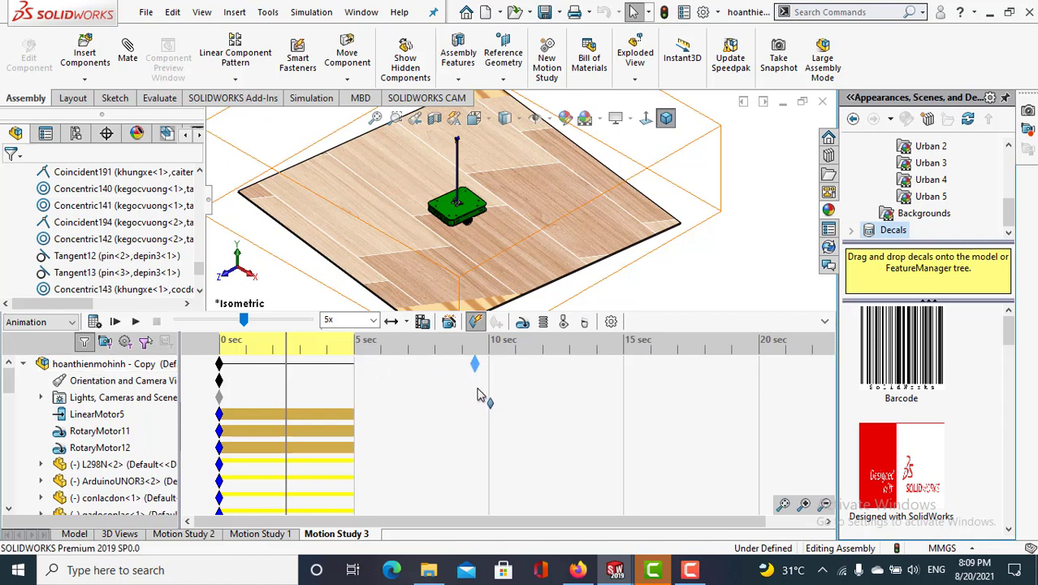
pyautogui.moveTo(497, 398); pyautogui.dragTo(492, 391)
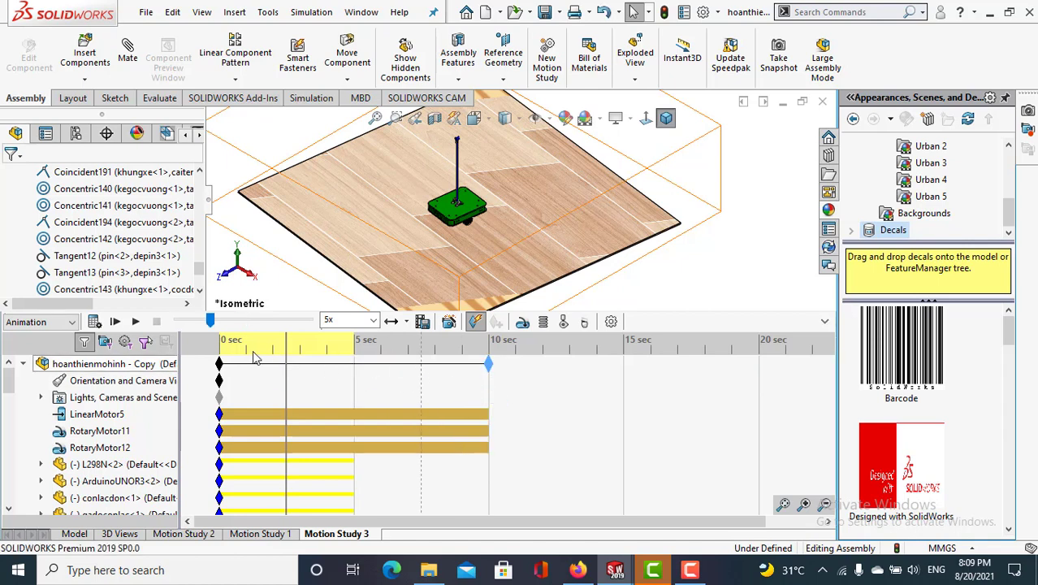
pyautogui.click(95, 322)
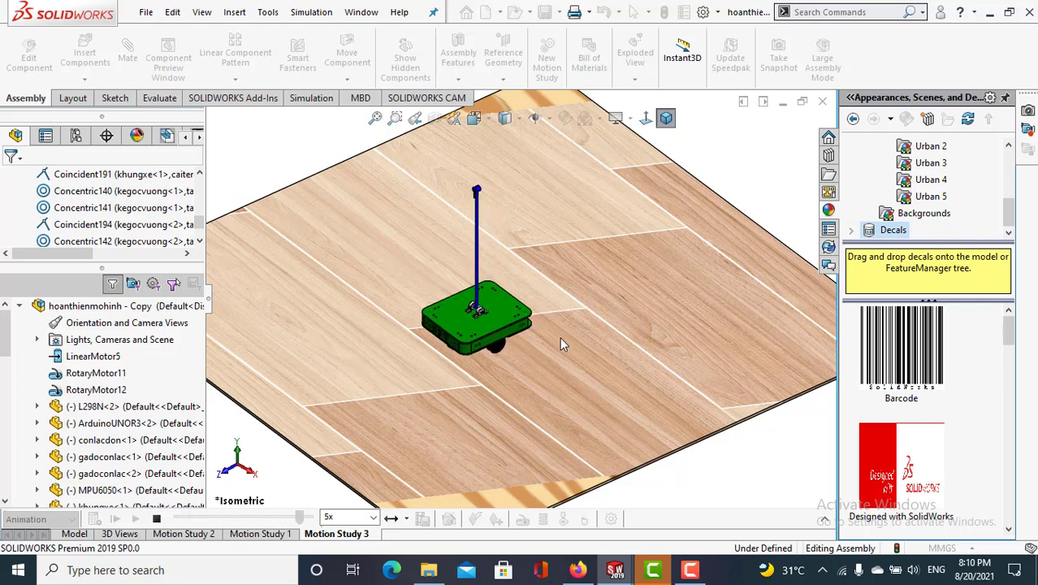
pyautogui.click(372, 517)
pyautogui.click(330, 464)
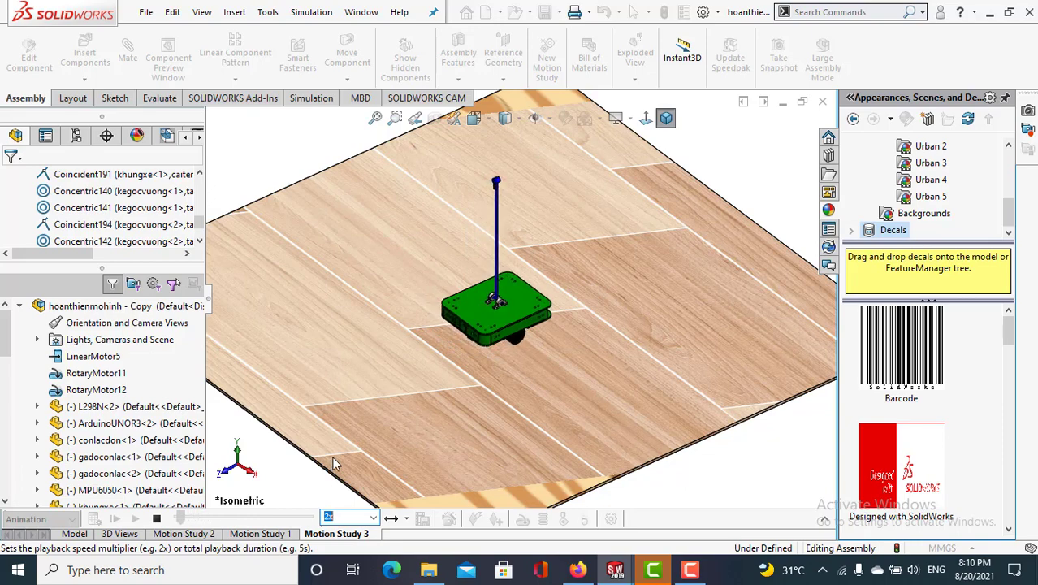
pyautogui.click(373, 517)
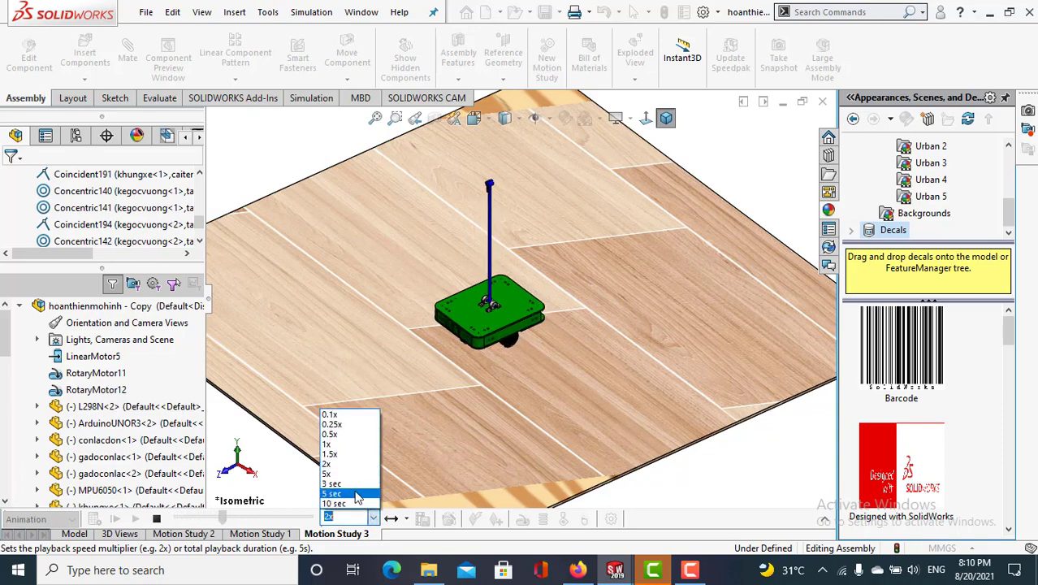
pyautogui.click(341, 476)
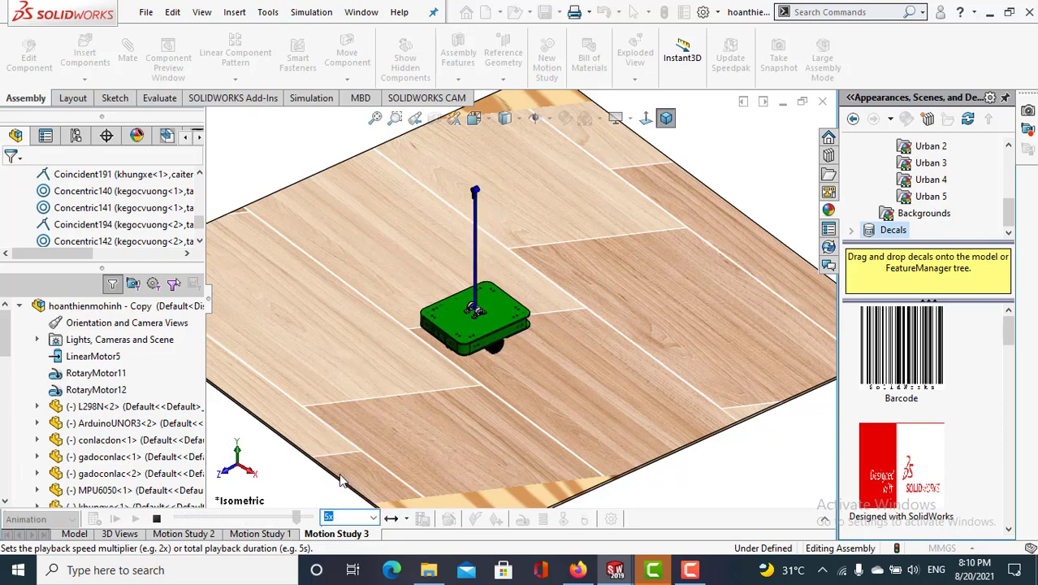